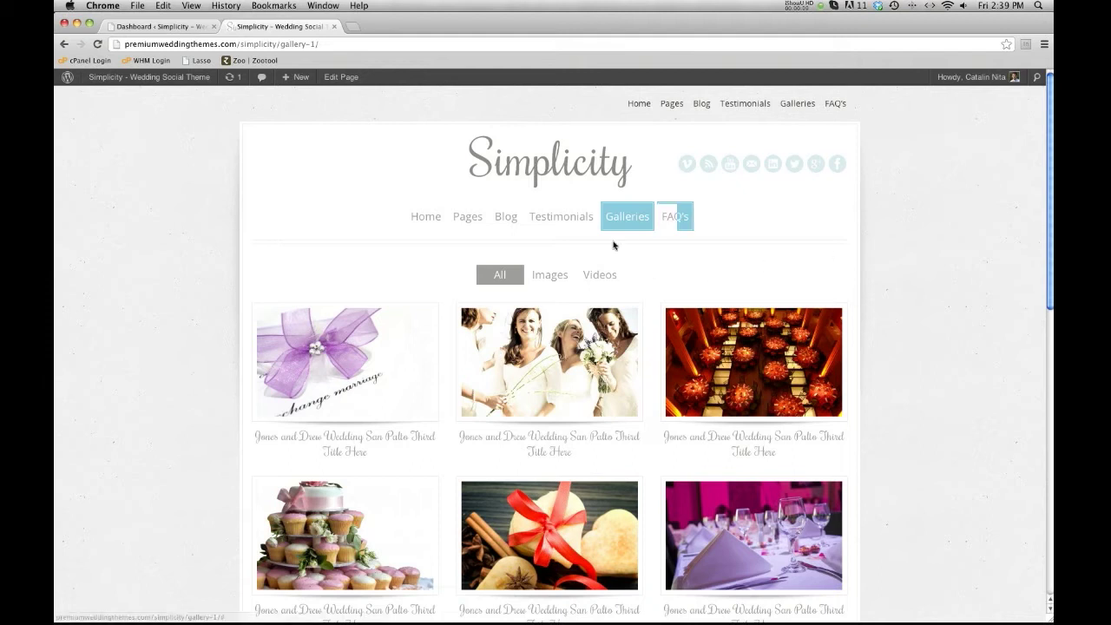
- Play the bridesmaids video from the Gallery 1 grid in its lightbox, then close it
scroll(409, 290, down, 2)
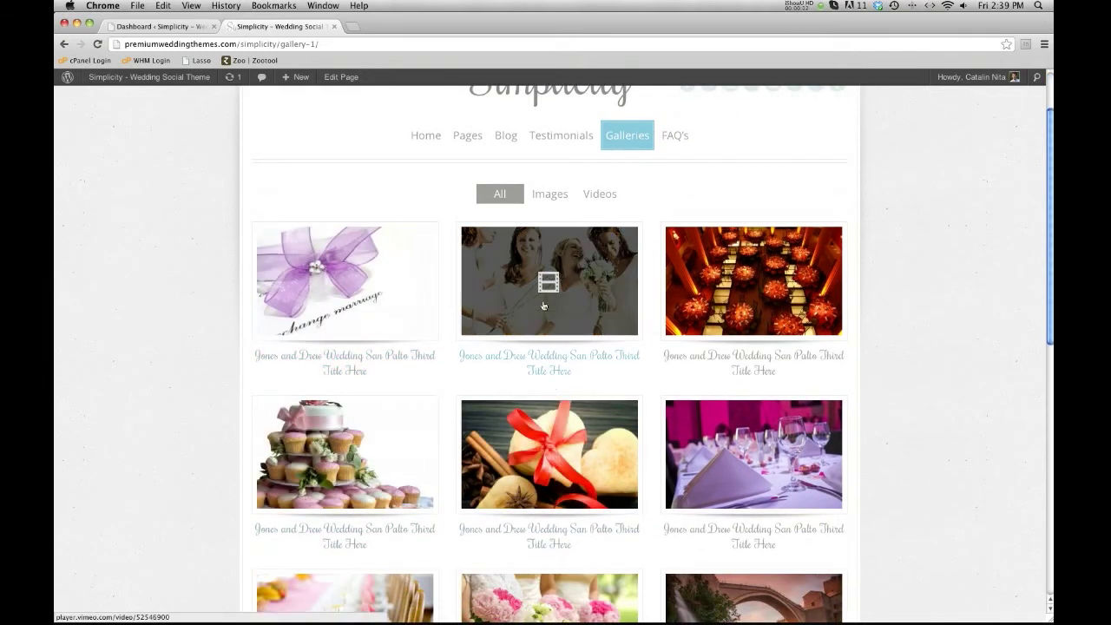
click(580, 318)
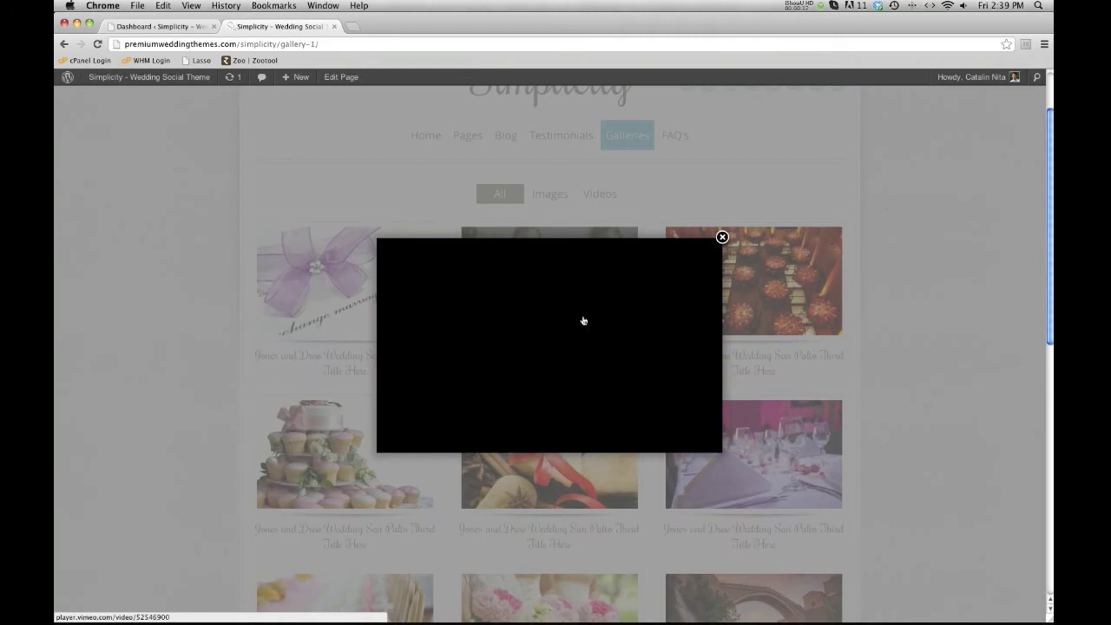
click(722, 237)
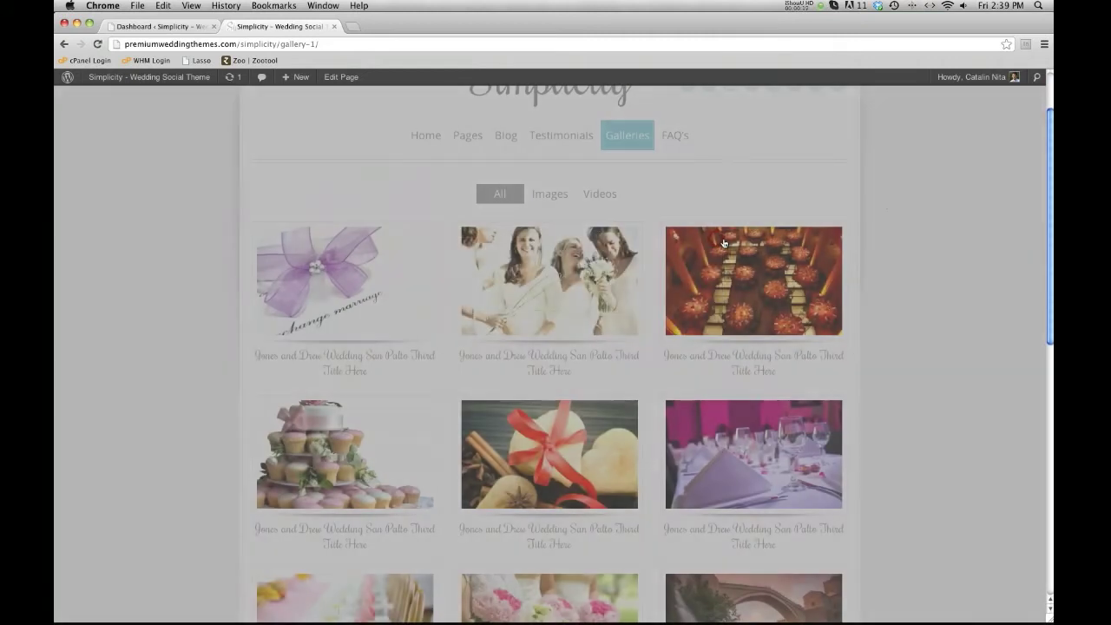
- Filter the grid by Images, Videos and All, then go to the Gallery 2 page
click(549, 196)
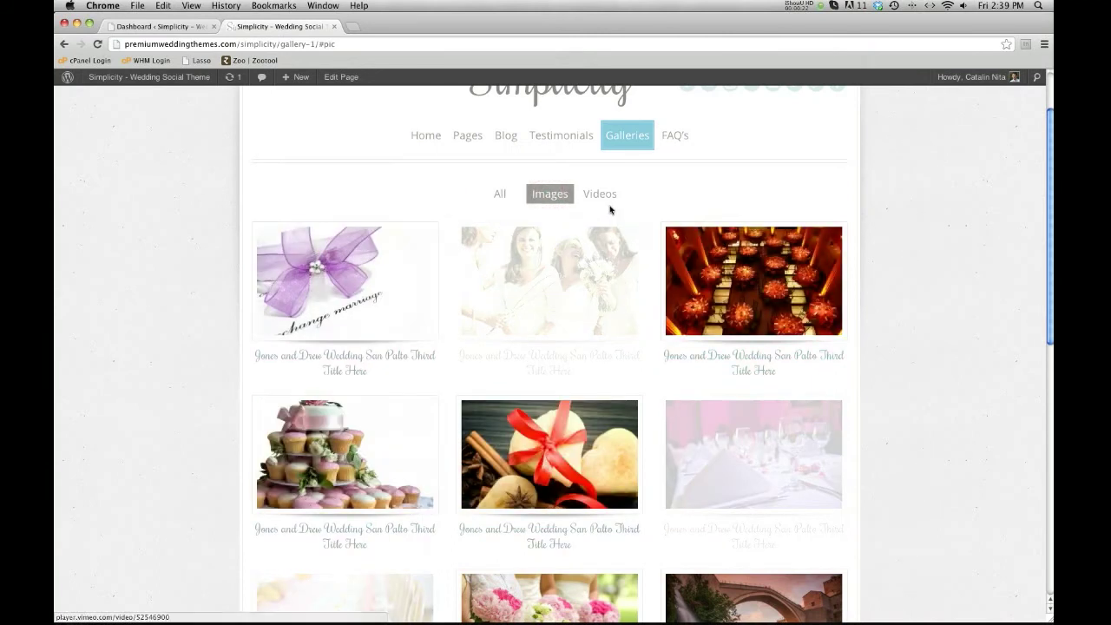
click(601, 194)
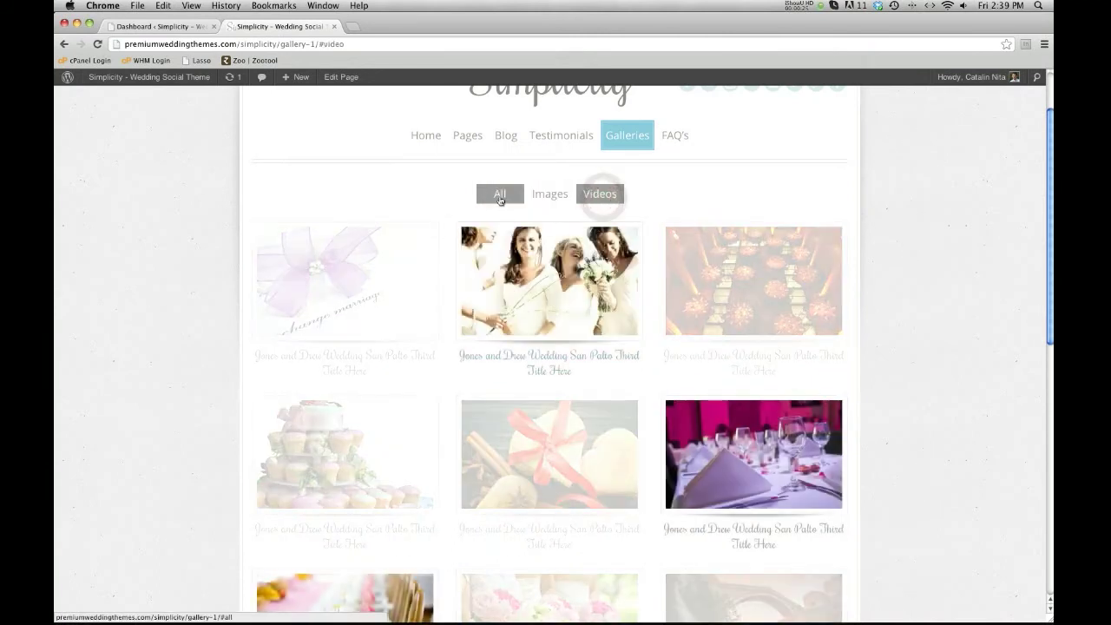
click(500, 196)
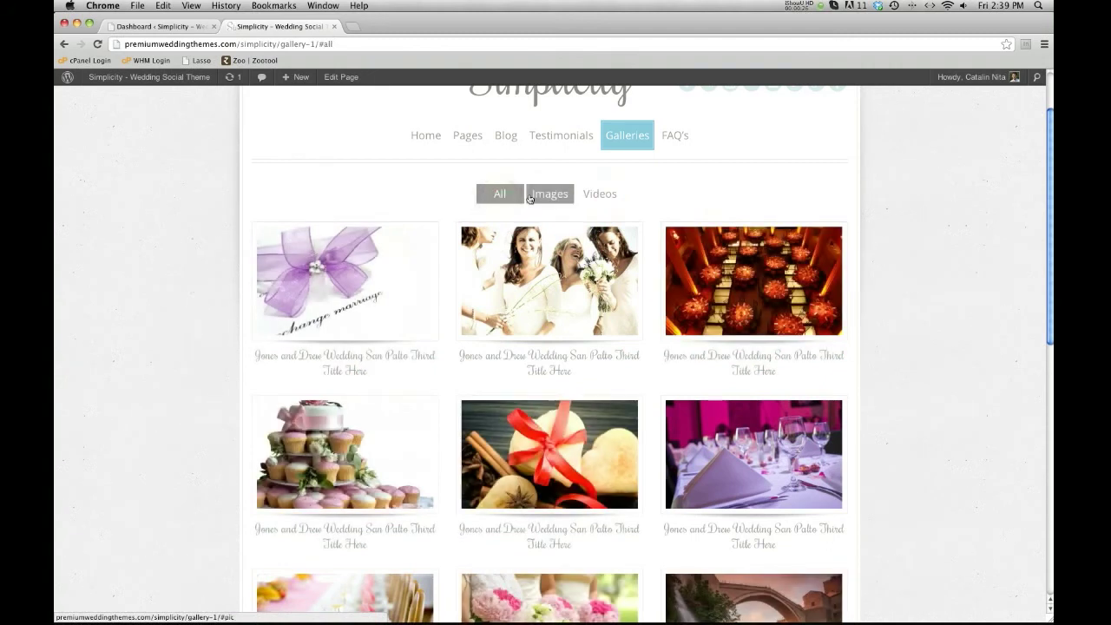
mouse_move(612, 143)
click(588, 205)
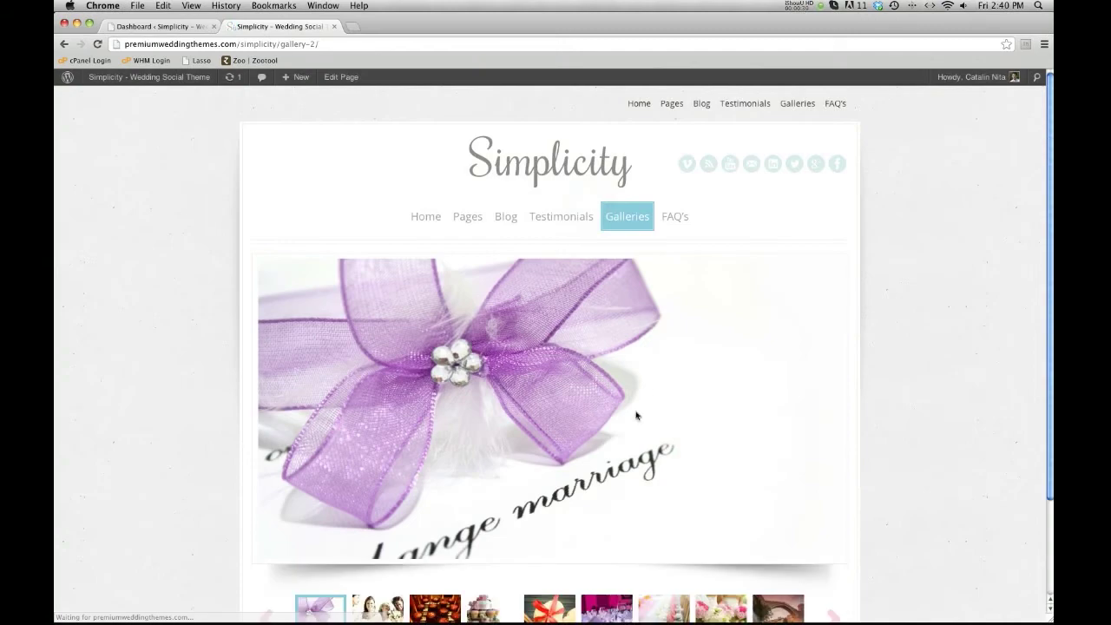
- Step the Gallery 2 slideshow past the bridesmaids and cupcake photos to the beach couple photo
scroll(635, 416, down, 3)
click(374, 492)
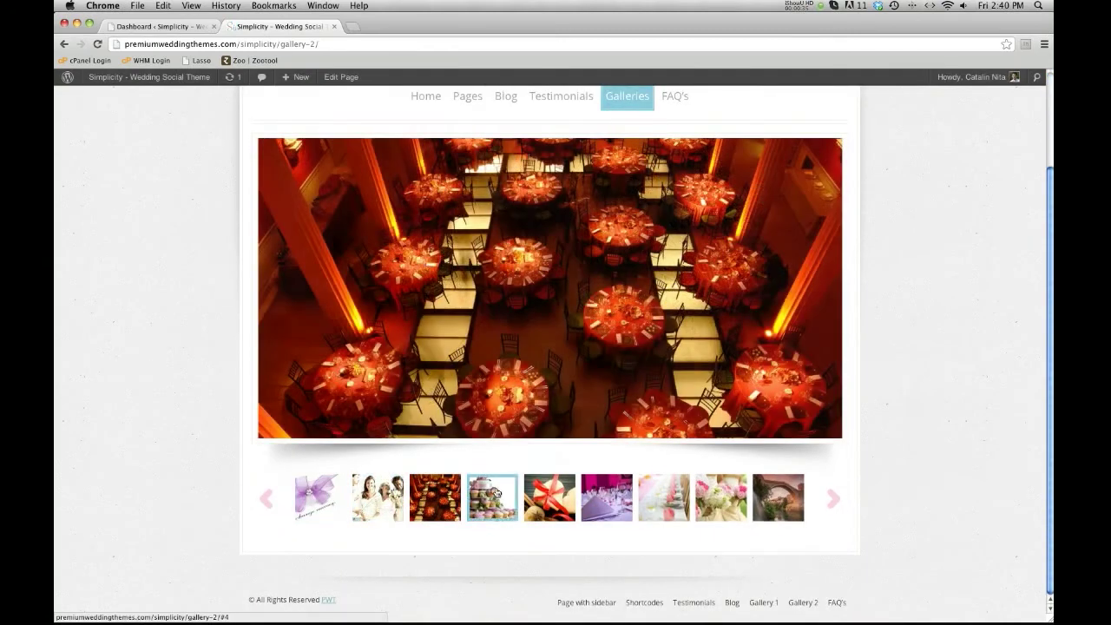
click(494, 491)
click(831, 497)
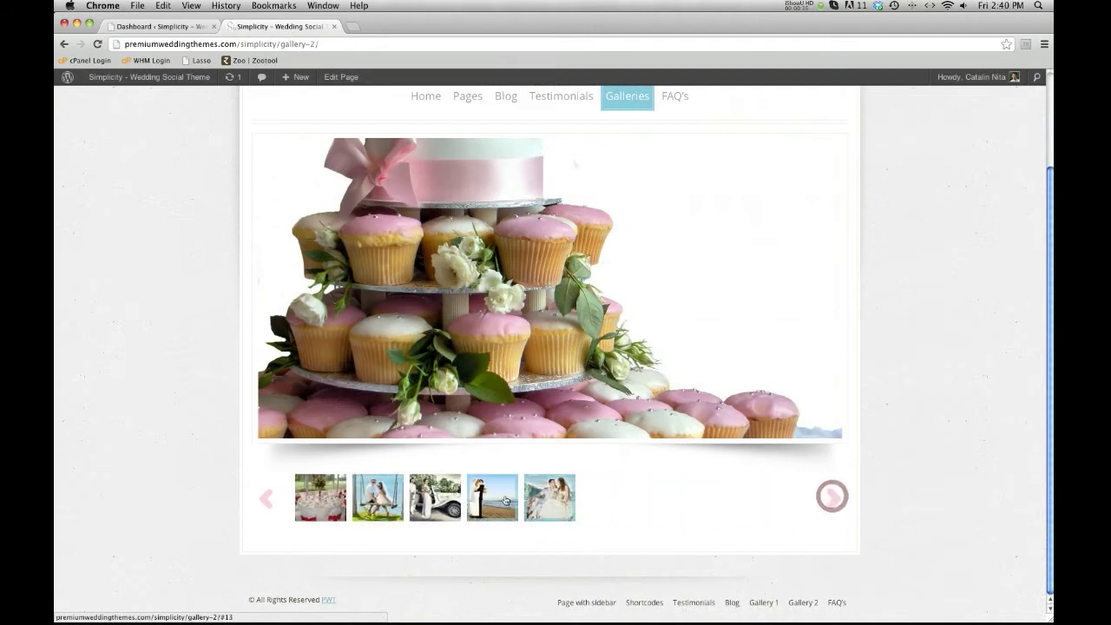
click(505, 500)
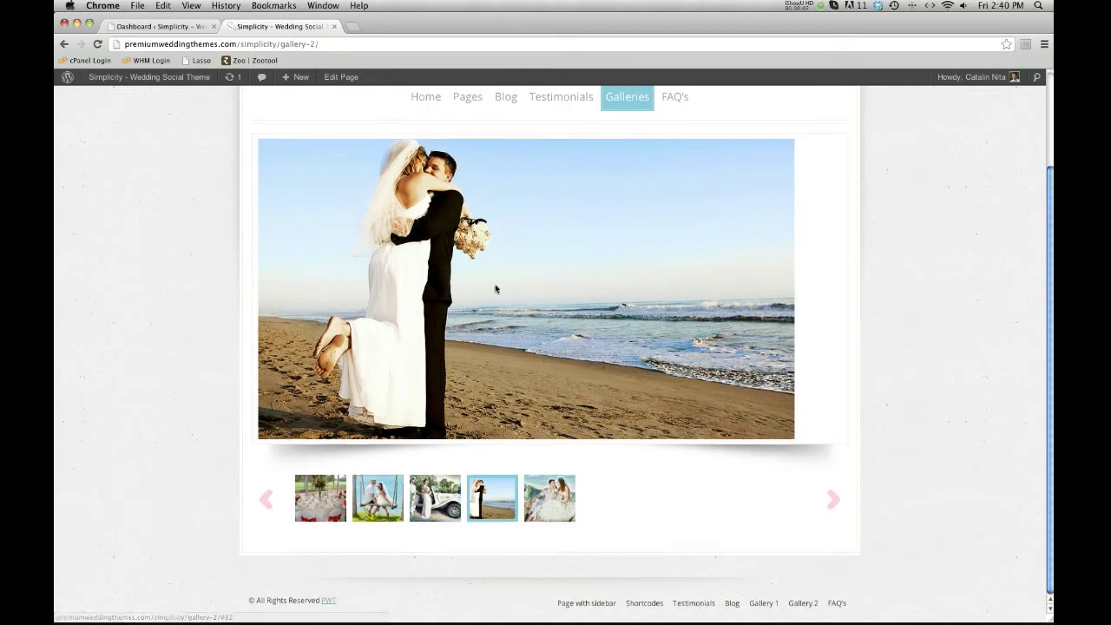
scroll(500, 248, up, 3)
mouse_move(462, 219)
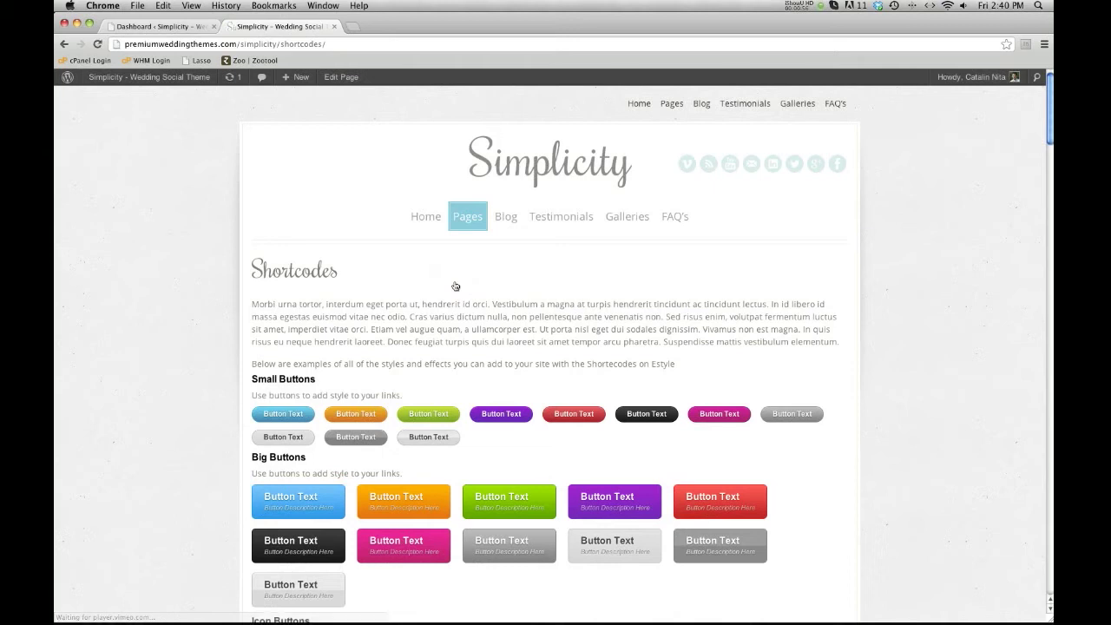
- Advance the Shortcodes page's image slider by two slides
scroll(570, 407, down, 15)
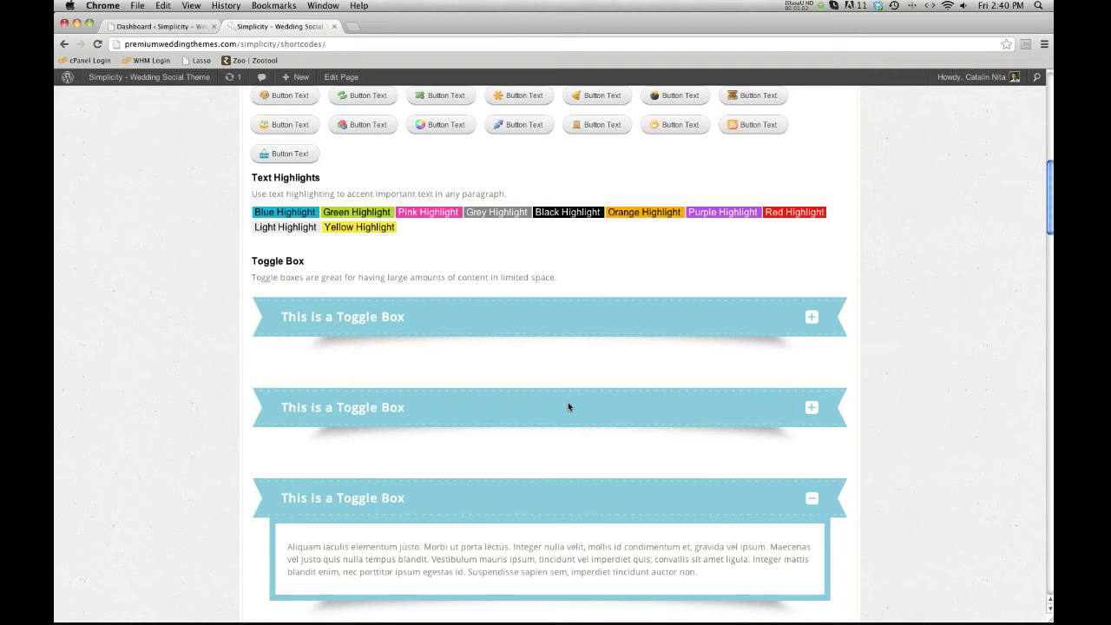
scroll(586, 293, down, 12)
scroll(585, 294, down, 9)
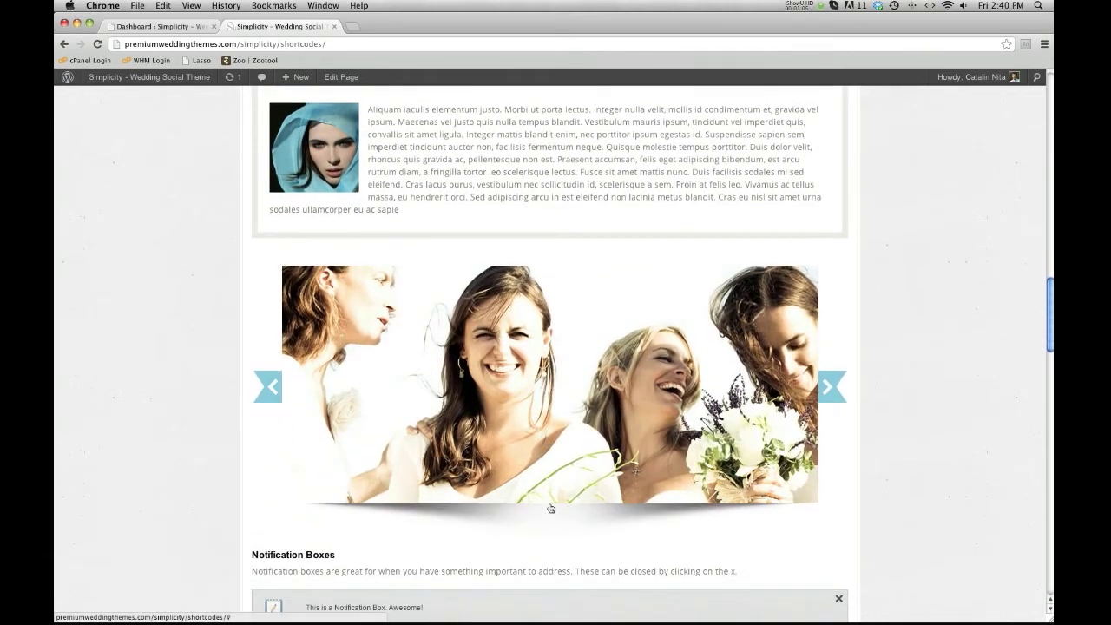
click(829, 395)
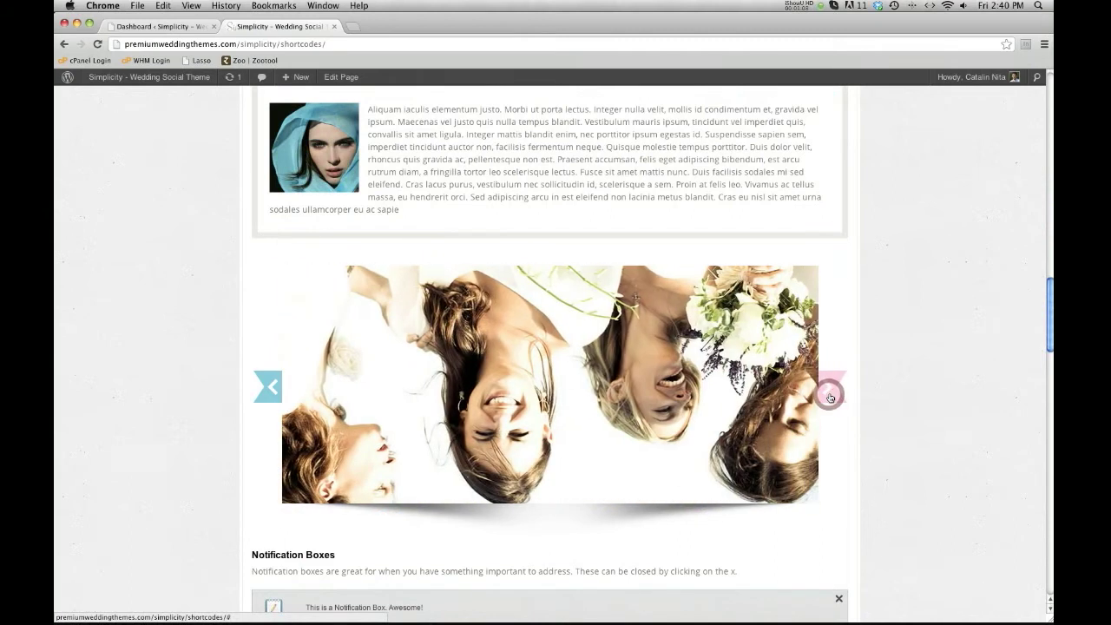
click(830, 395)
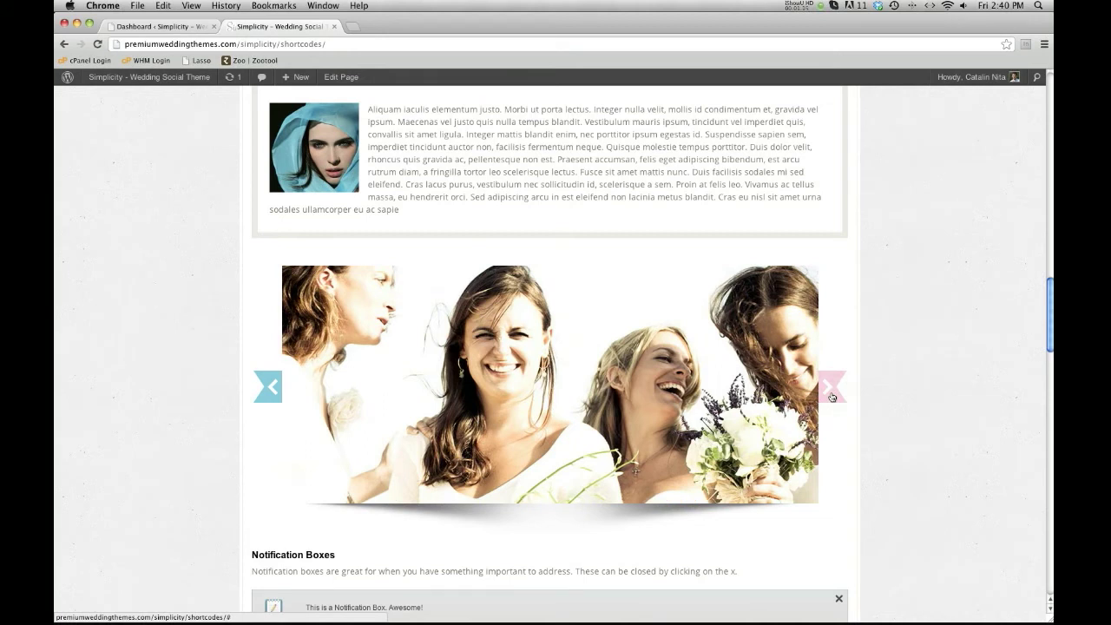
- Scroll back up and return to the Gallery 1 page
scroll(831, 396, up, 15)
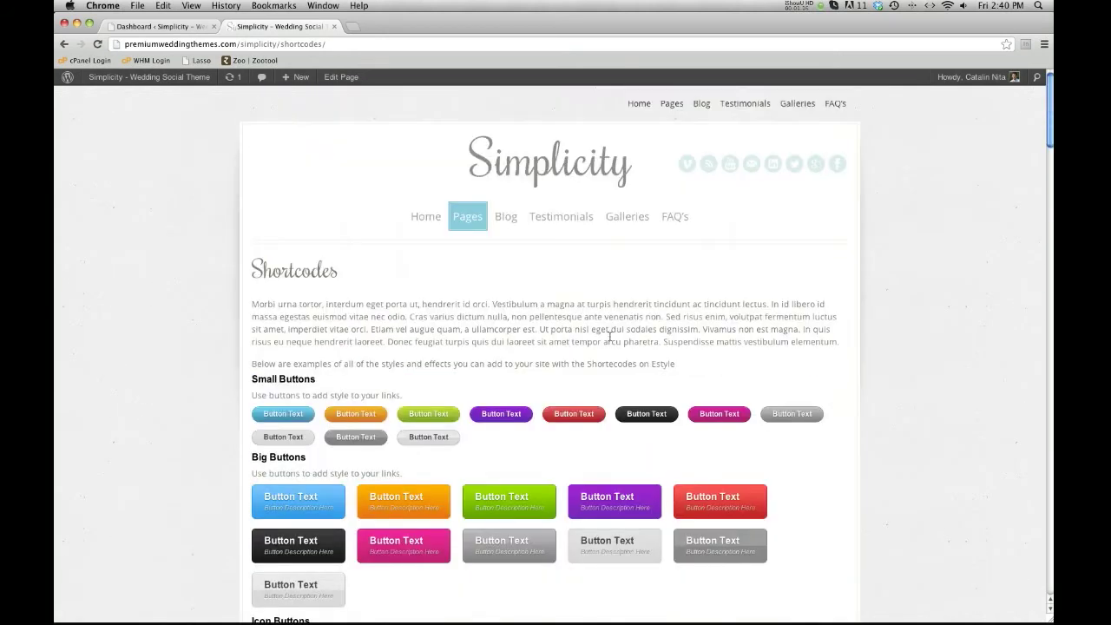
click(291, 272)
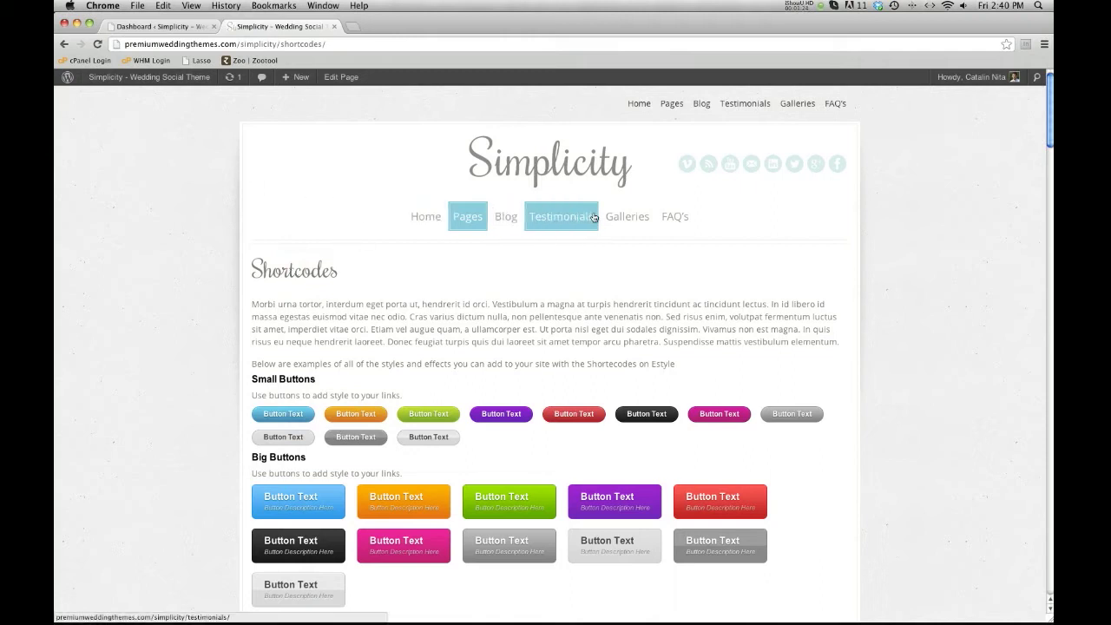
mouse_move(620, 218)
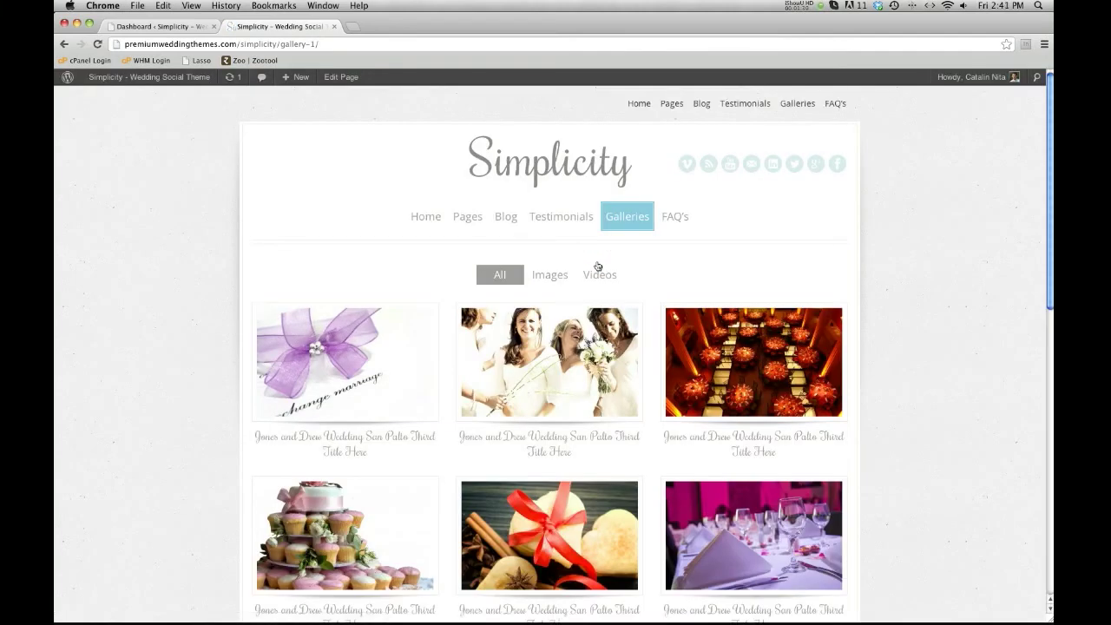
- Enlarge the purple bow photo on Gallery 1 in a lightbox, then close the preview
click(367, 370)
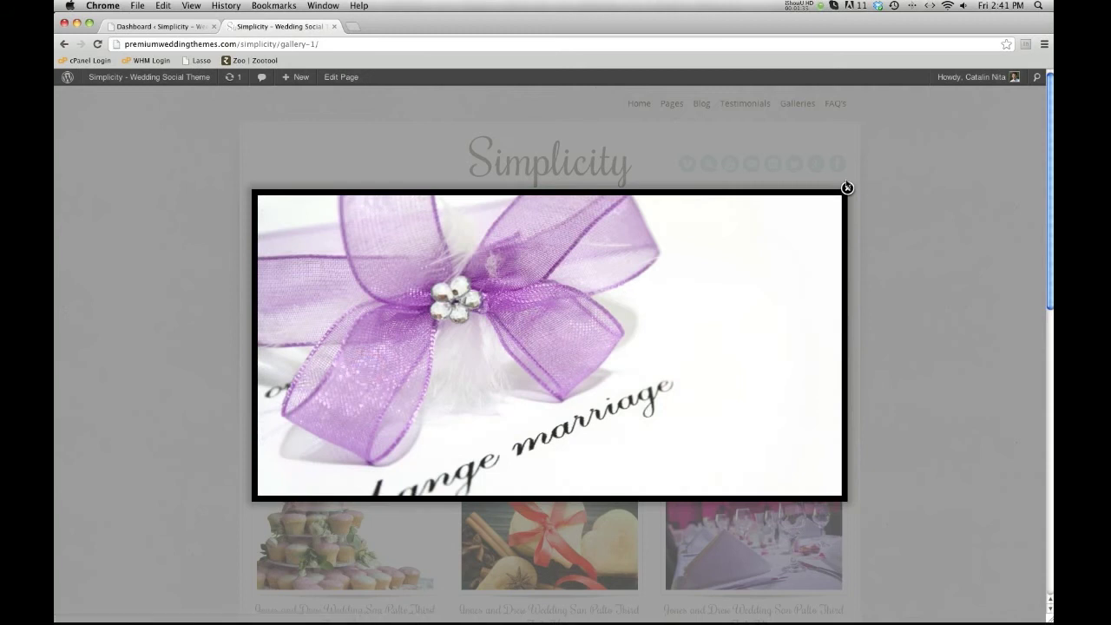
click(846, 187)
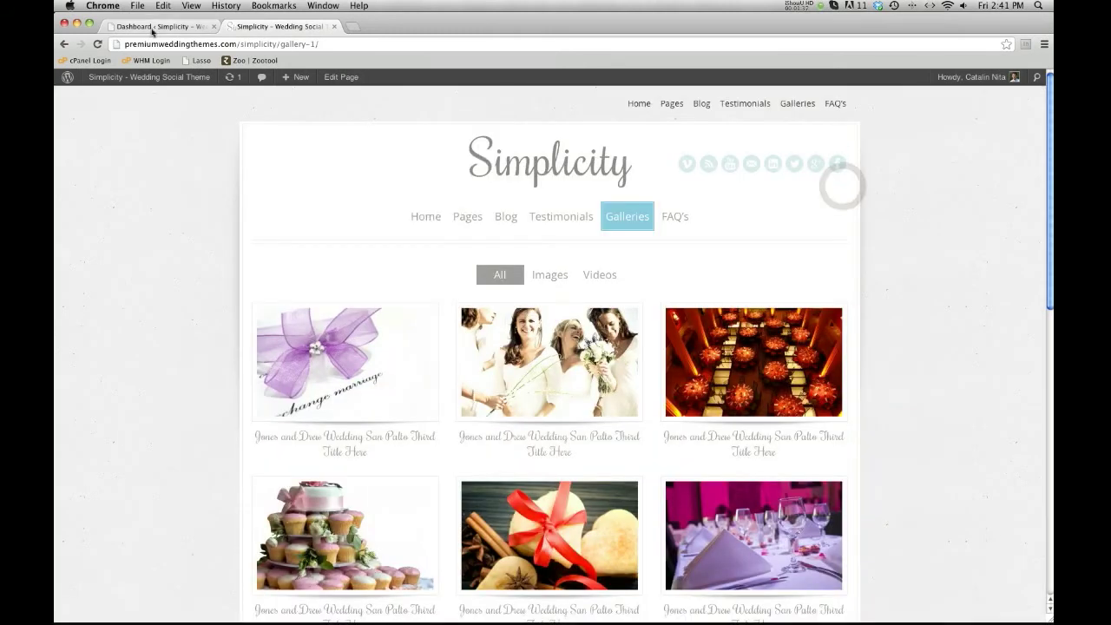
click(154, 26)
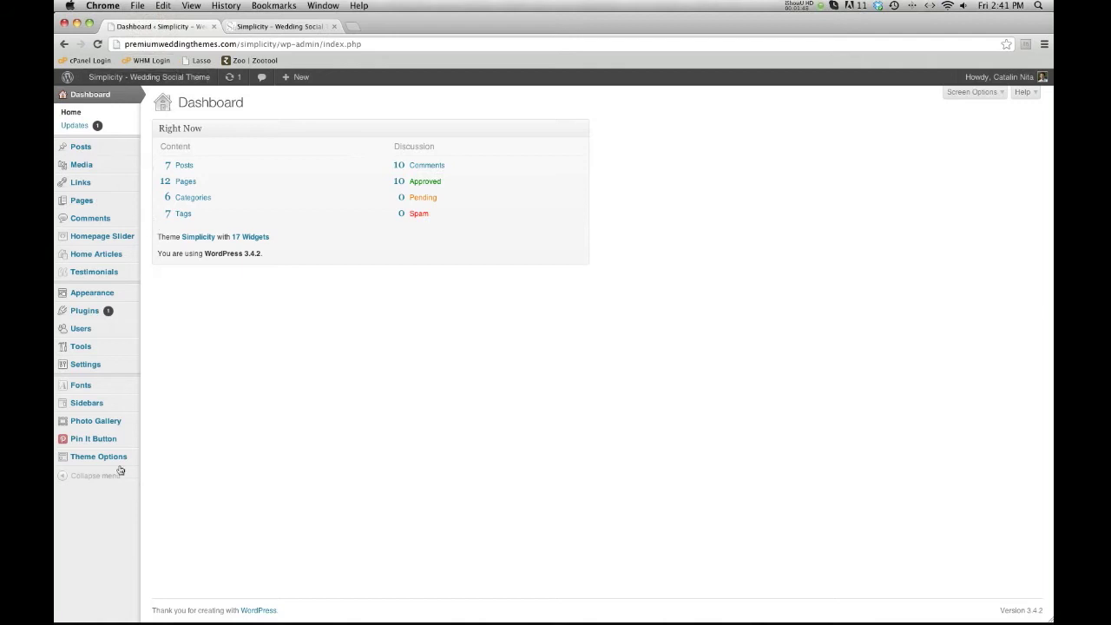
- Open the Gallery inside the Default album from the Photo Gallery admin
click(85, 421)
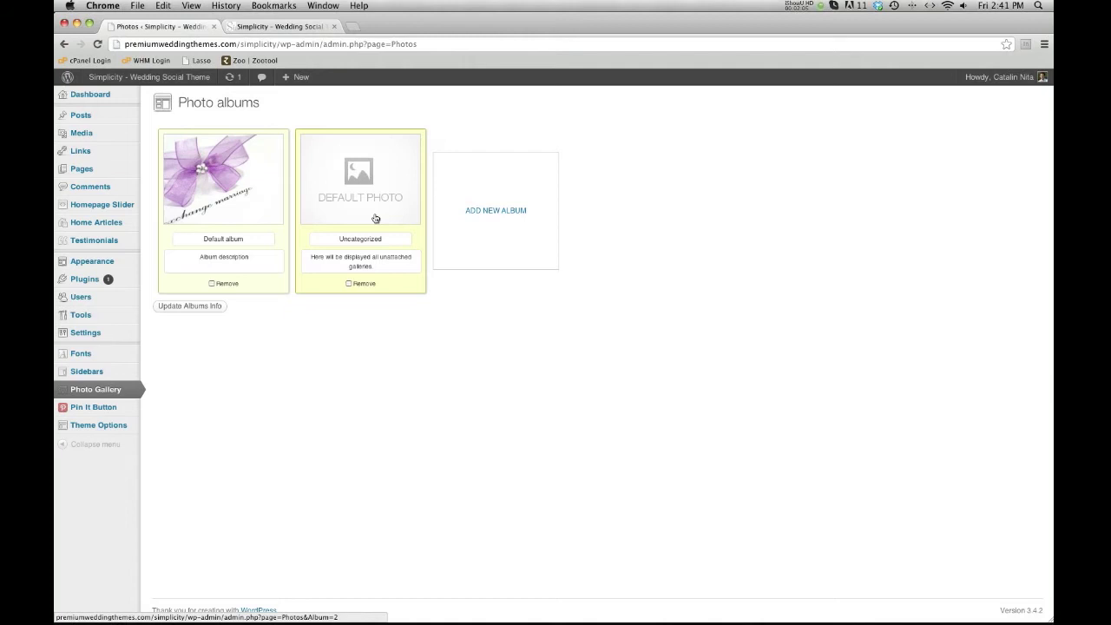
click(228, 181)
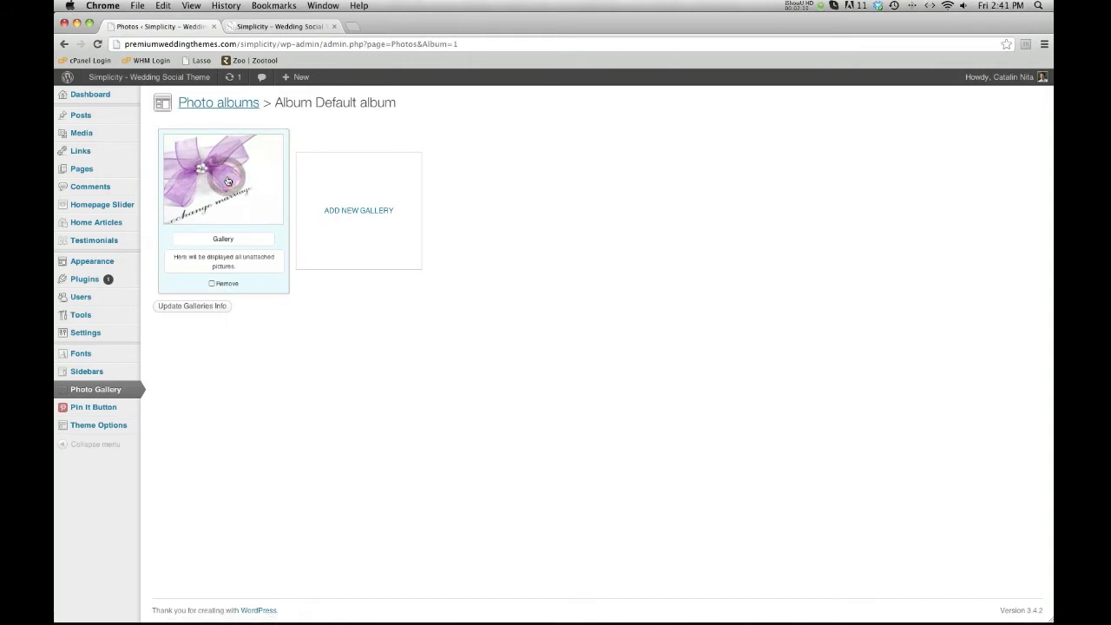
click(228, 182)
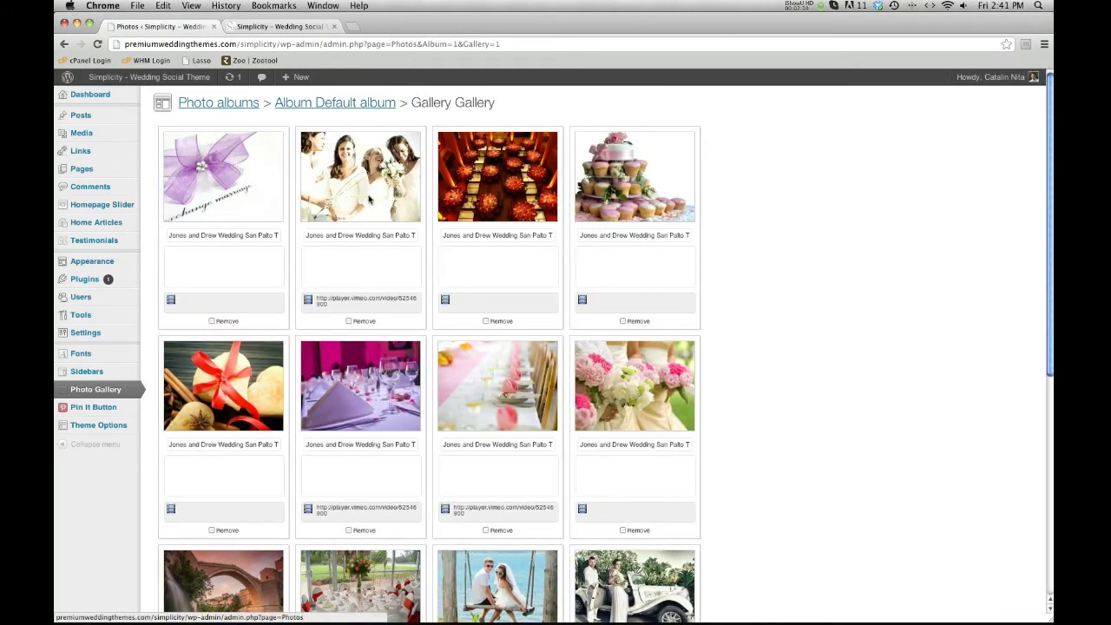
- Scroll through the live gallery page to compare, then return to the admin photo grid
click(261, 26)
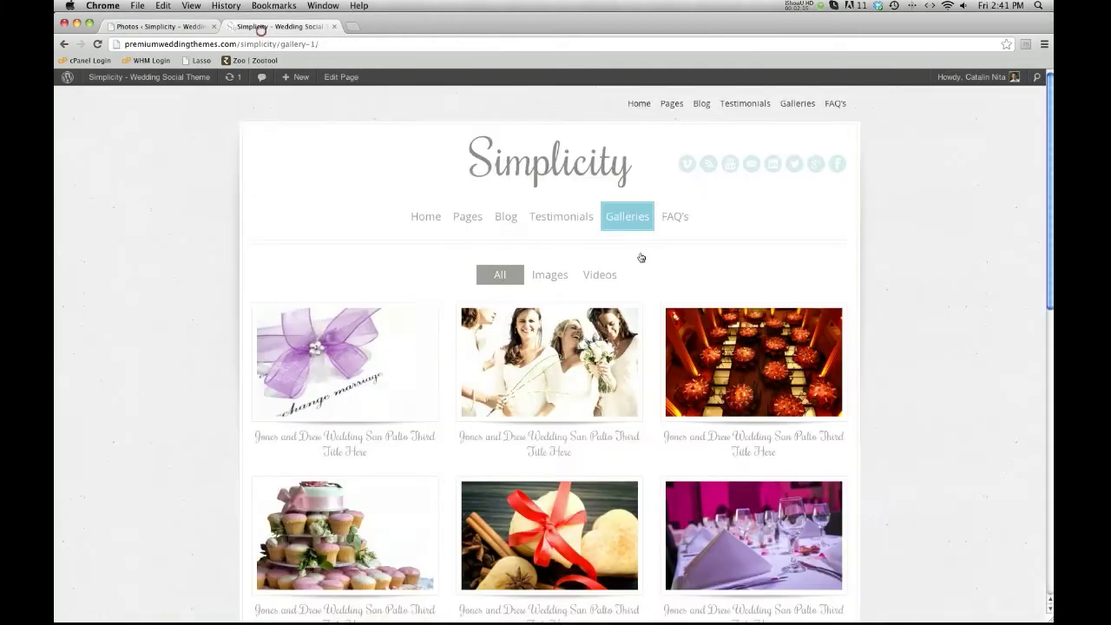
scroll(642, 257, down, 3)
scroll(608, 321, down, 5)
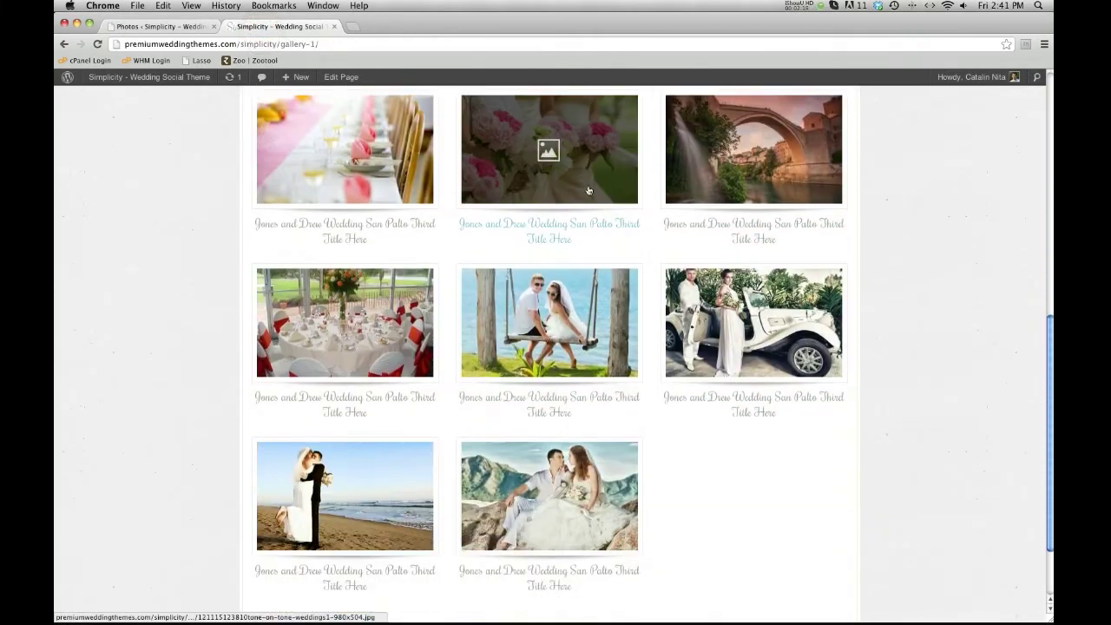
scroll(590, 339, down, 1)
scroll(595, 339, up, 10)
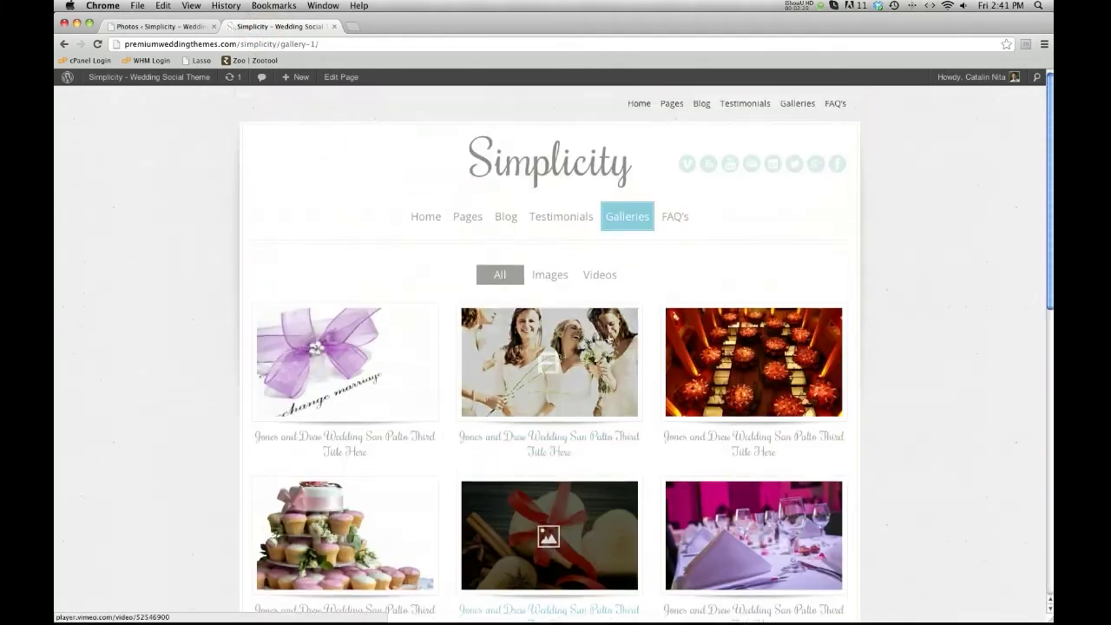
click(157, 26)
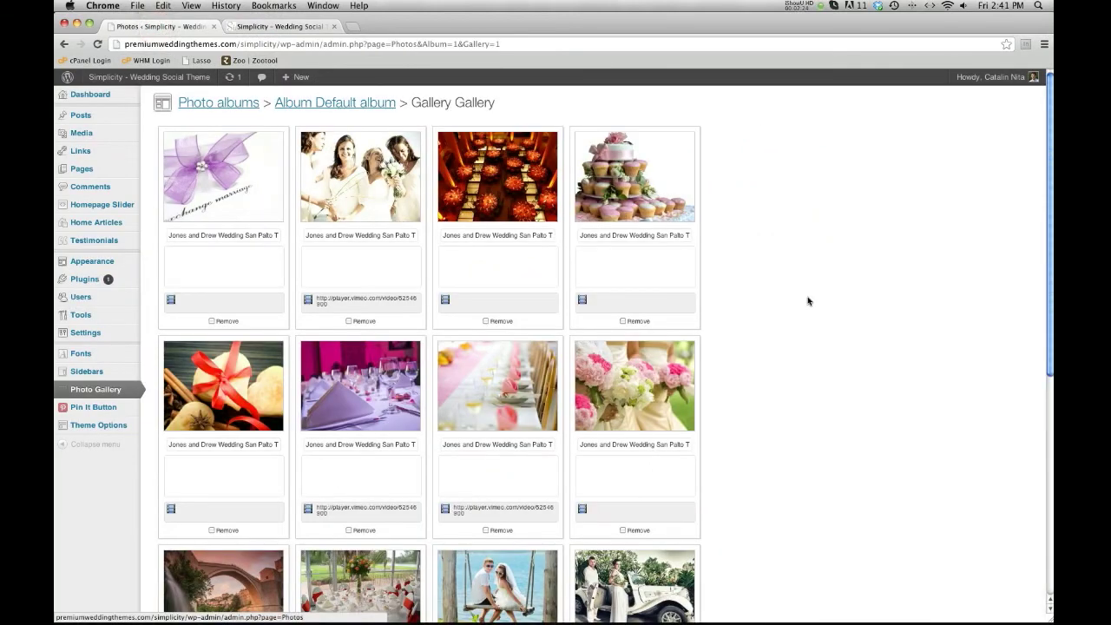
- Upload used-wedding-rings2.jpg from the Wedding folder to the gallery
scroll(807, 302, down, 5)
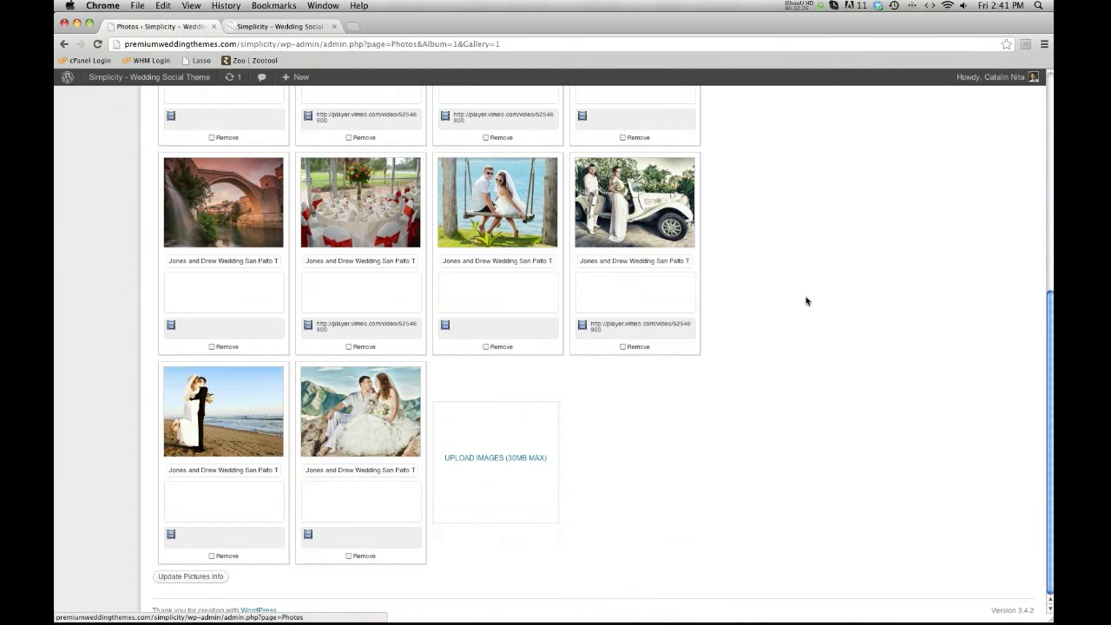
click(493, 461)
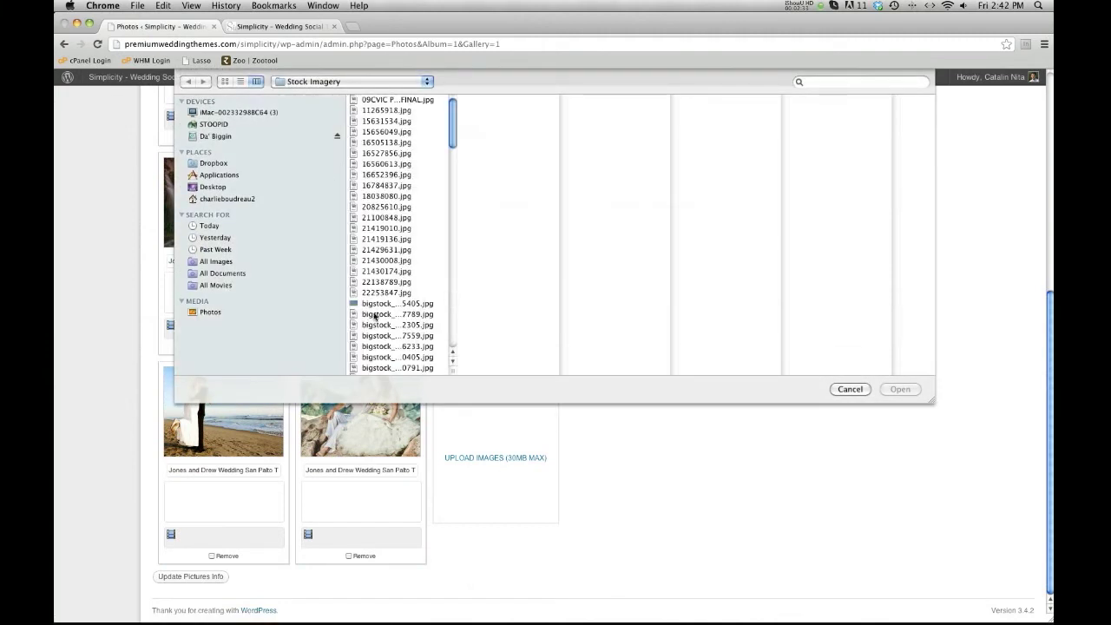
scroll(375, 315, down, 10)
click(382, 370)
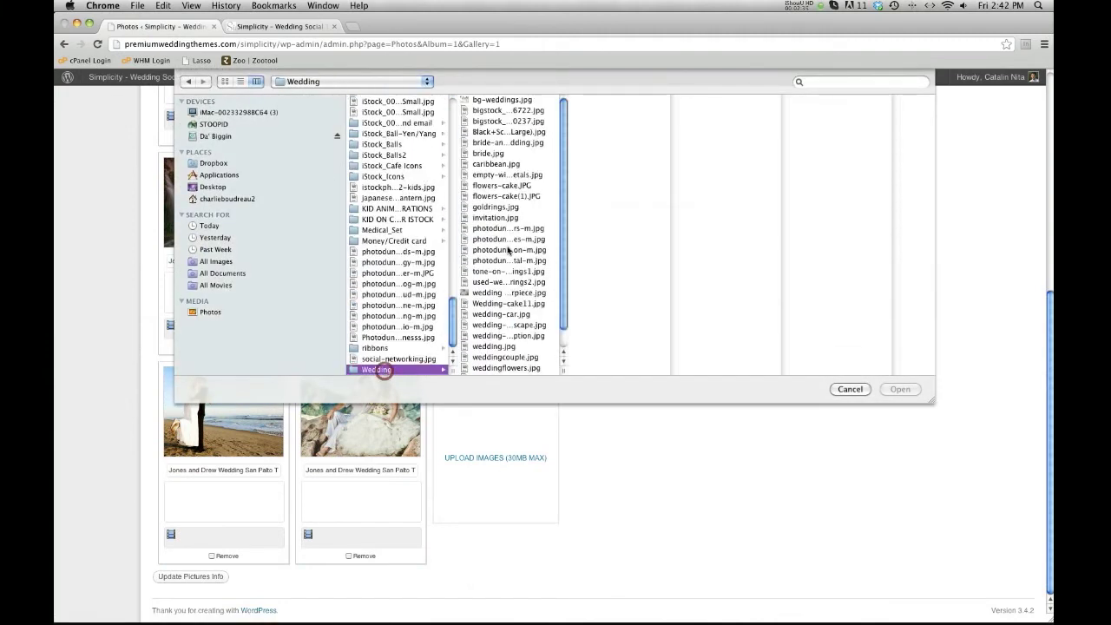
click(508, 250)
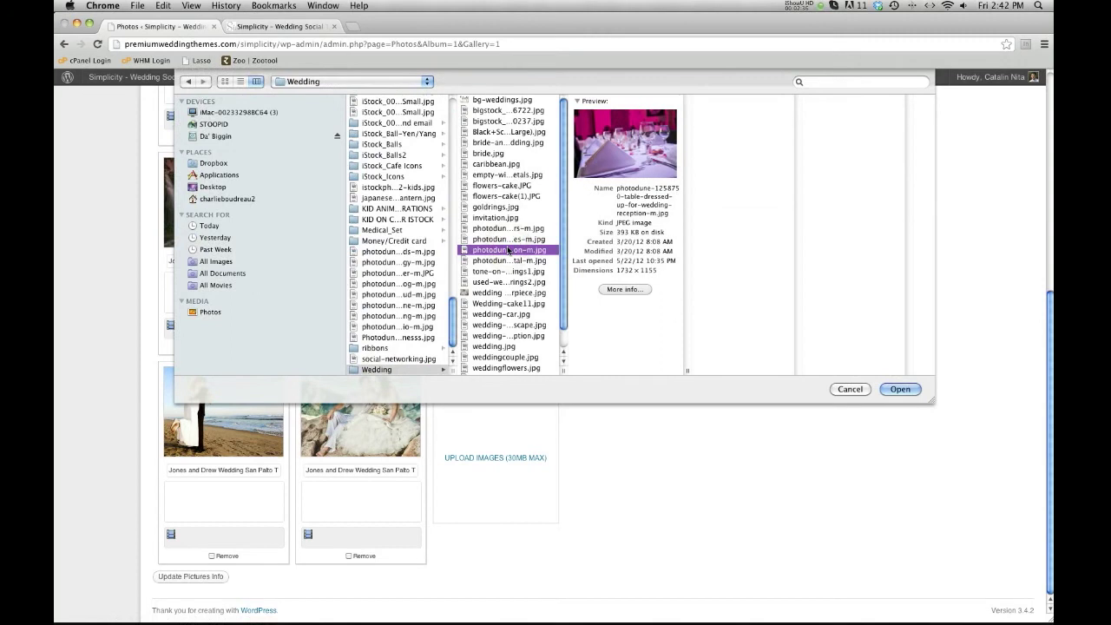
key(Down)
key(Down)
key(Down)
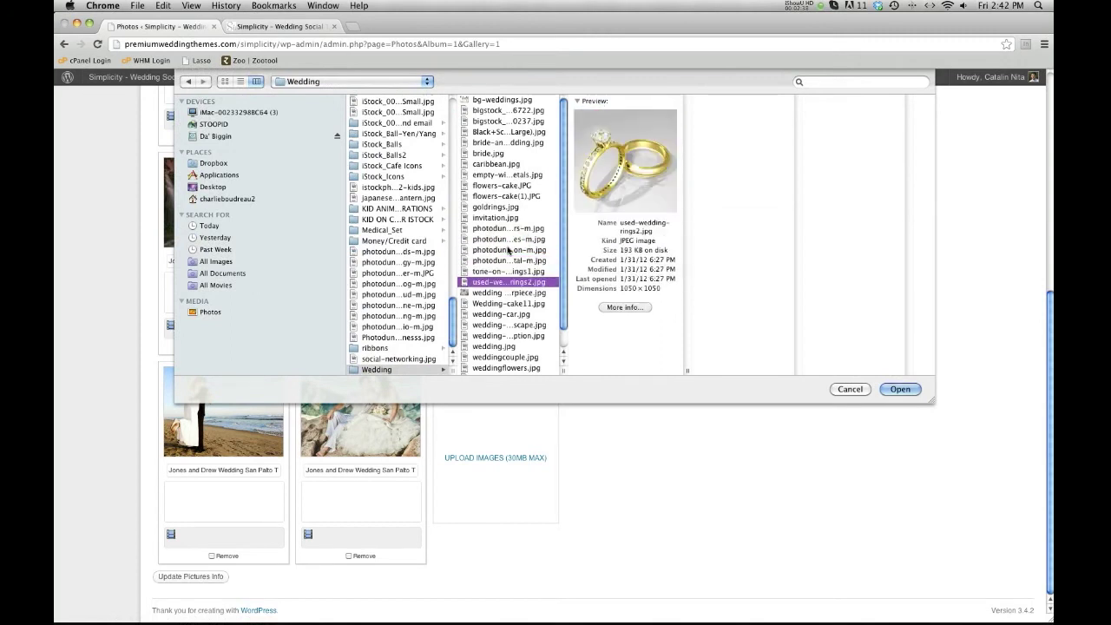
key(Return)
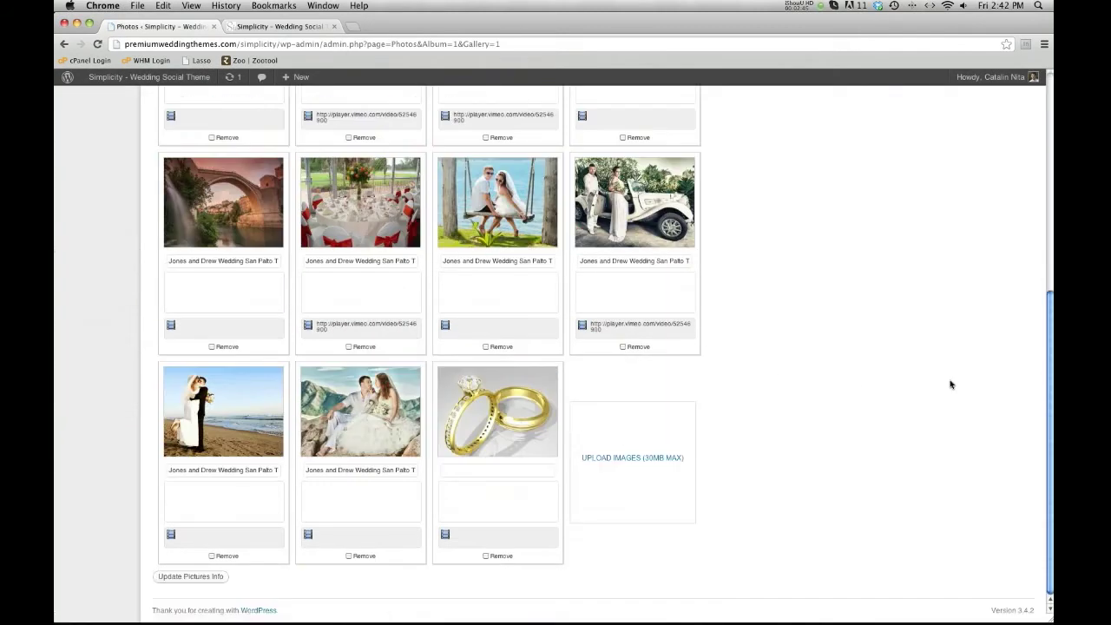
- Save the gallery with Update Pictures Info
click(186, 577)
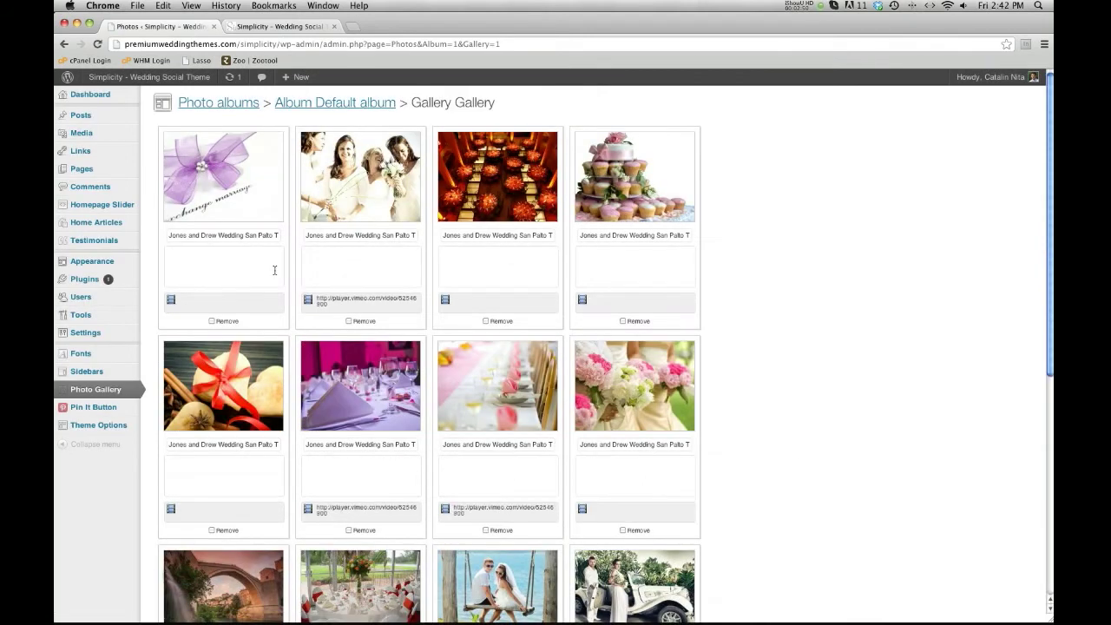
scroll(556, 347, down, 10)
scroll(555, 347, up, 10)
click(293, 28)
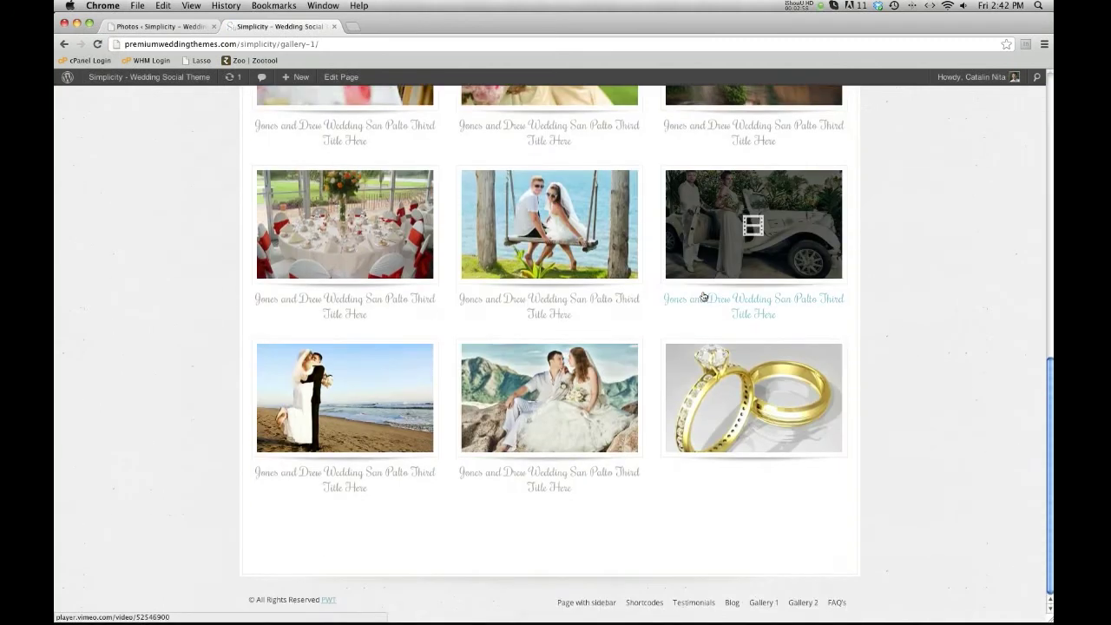
scroll(753, 415, up, 6)
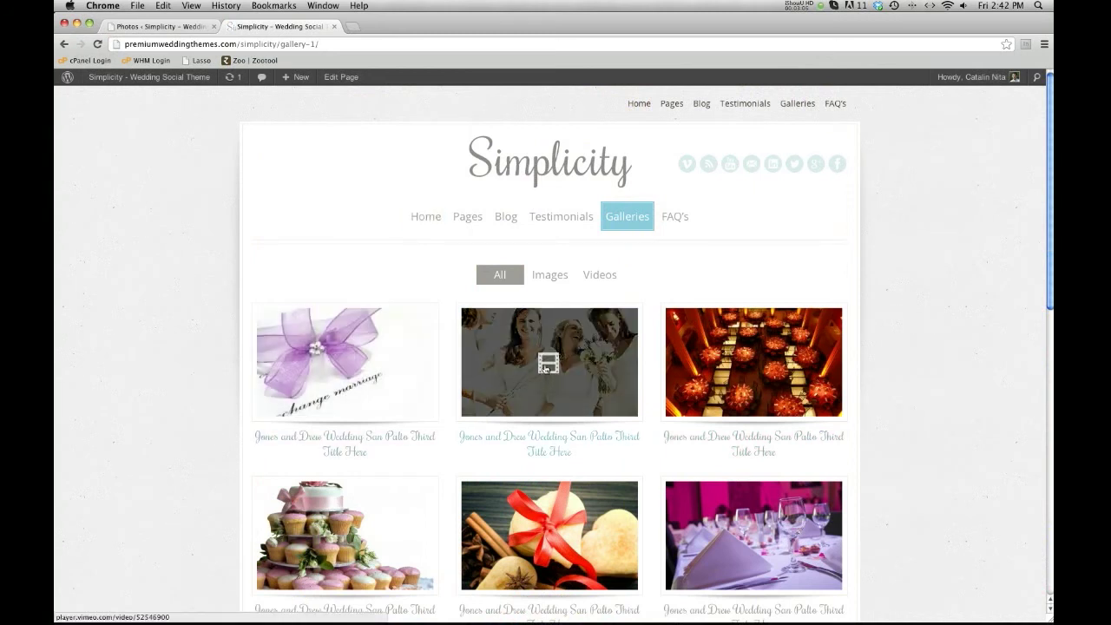
mouse_move(642, 219)
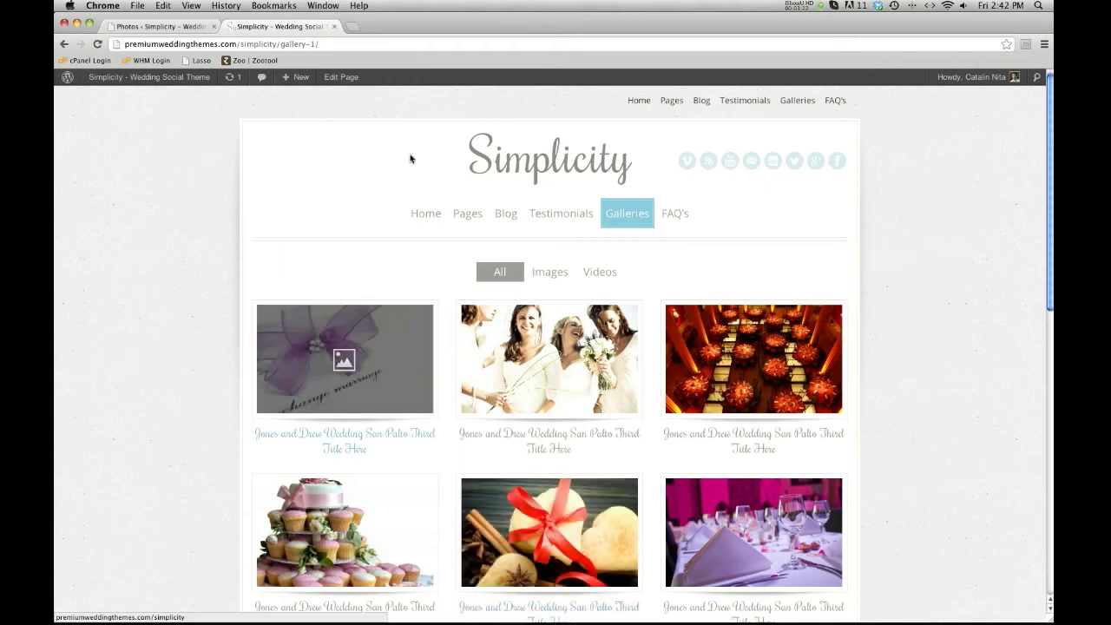
click(172, 26)
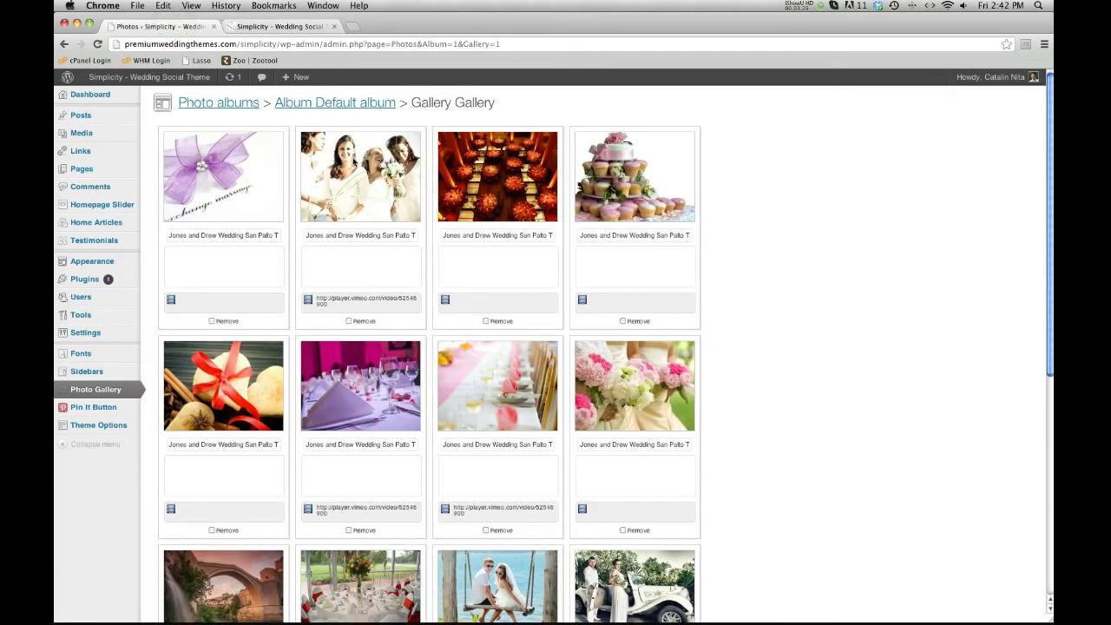
click(353, 158)
- Play the bridesmaids Vimeo video in the public gallery's lightbox and close it
click(256, 26)
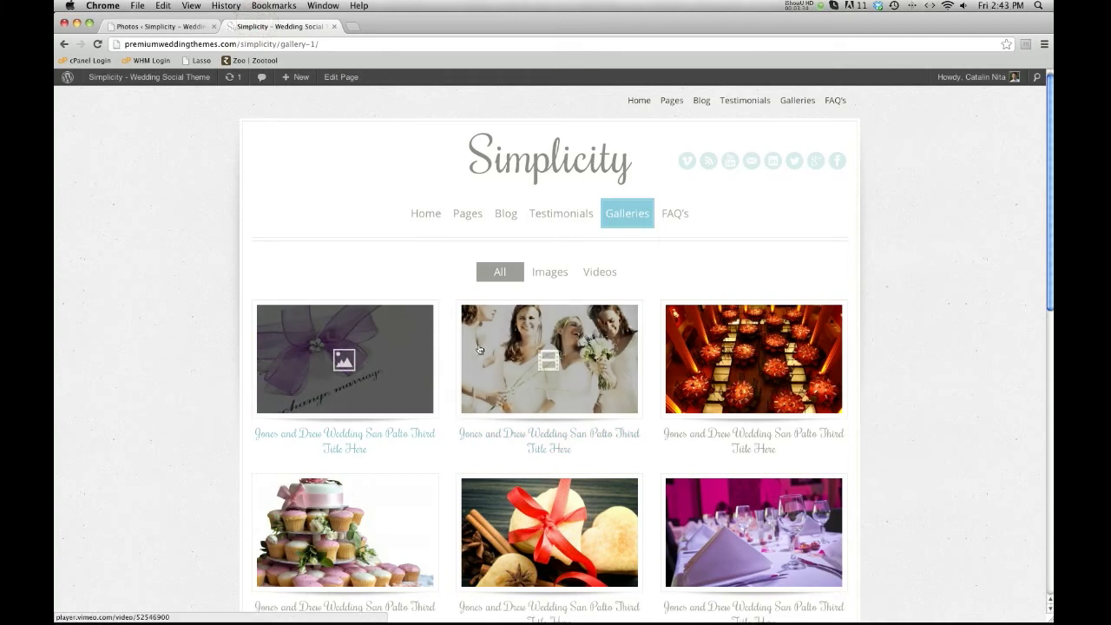
click(483, 361)
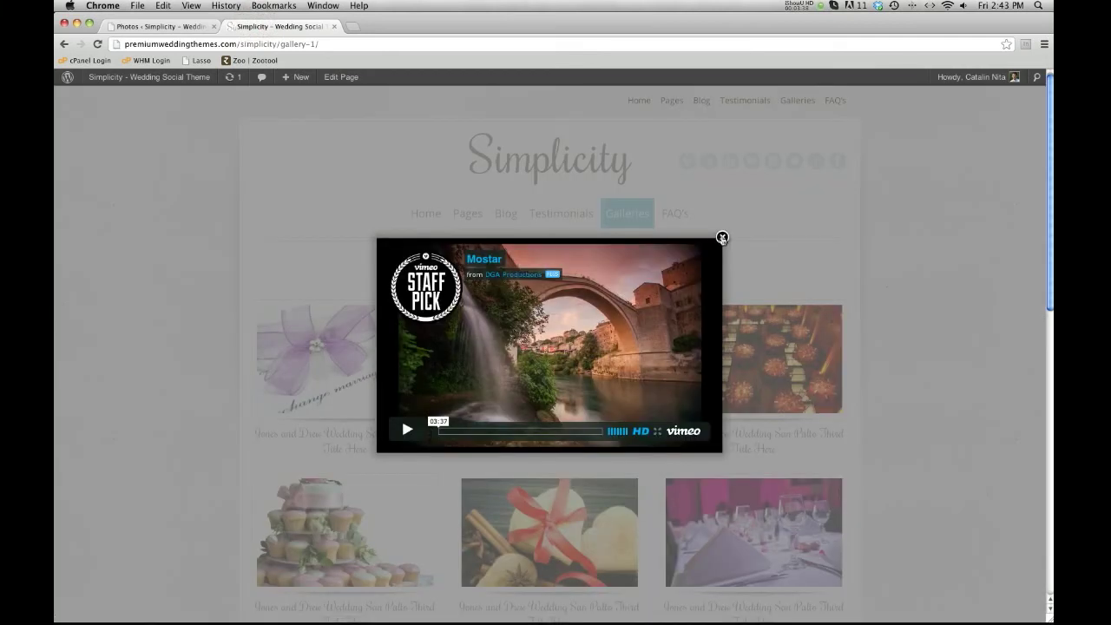
click(721, 238)
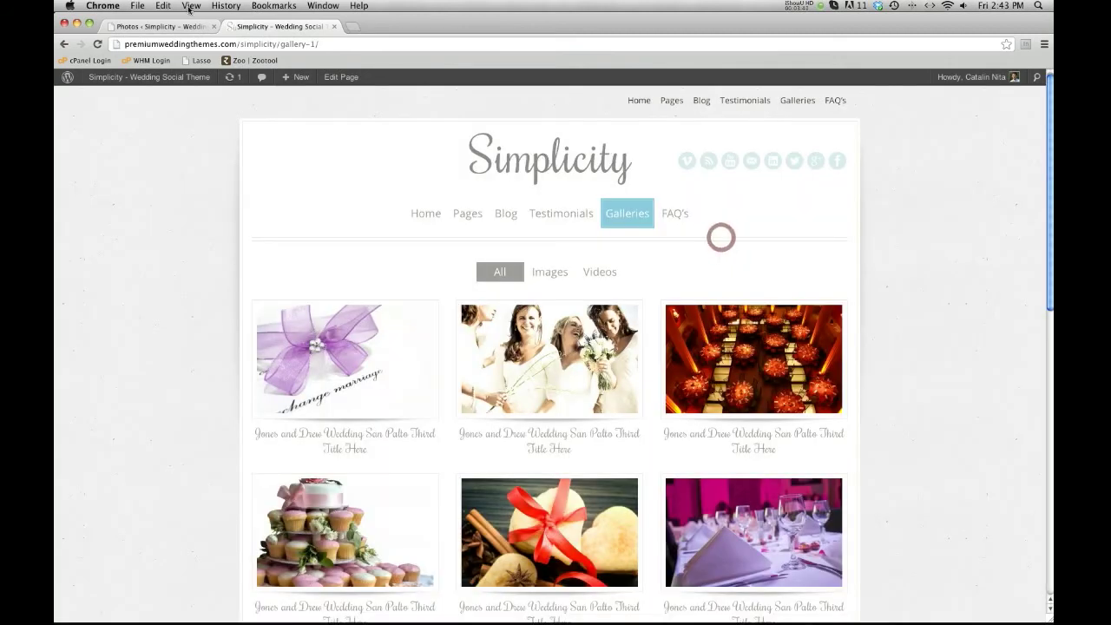
click(173, 27)
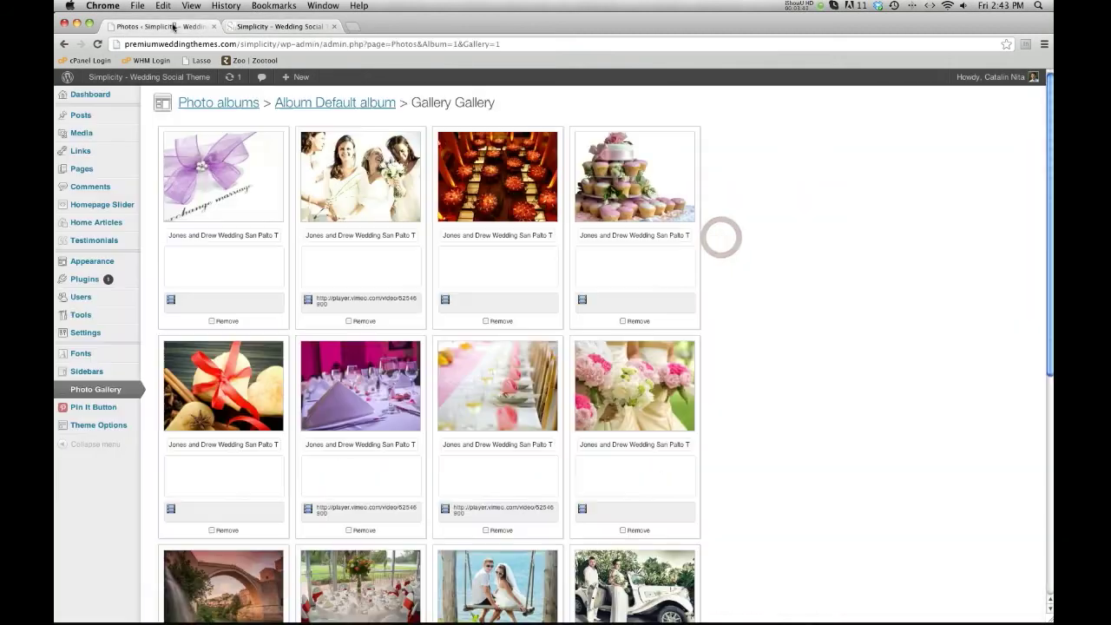
- Check the video link fields on the first, third and fourth photo cards, then scroll to the last photo
click(327, 305)
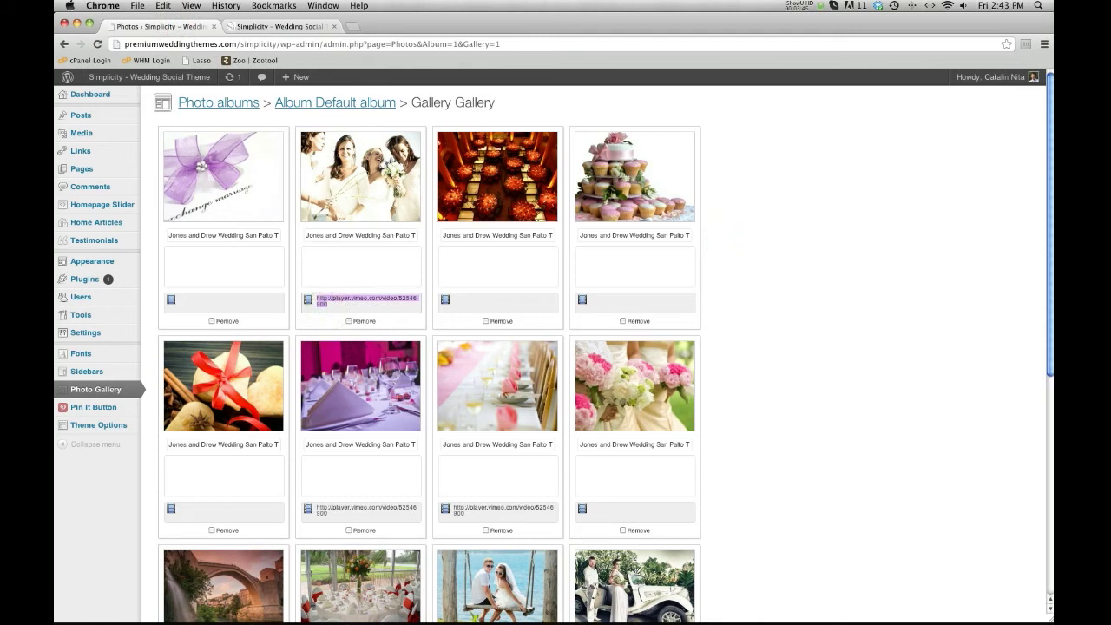
click(496, 300)
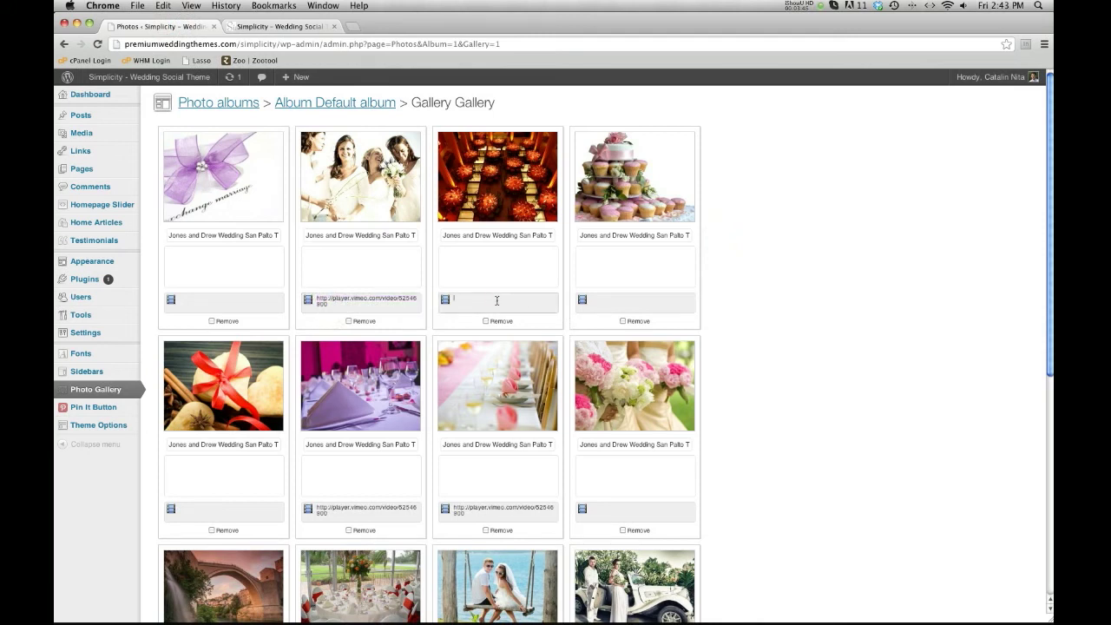
click(204, 285)
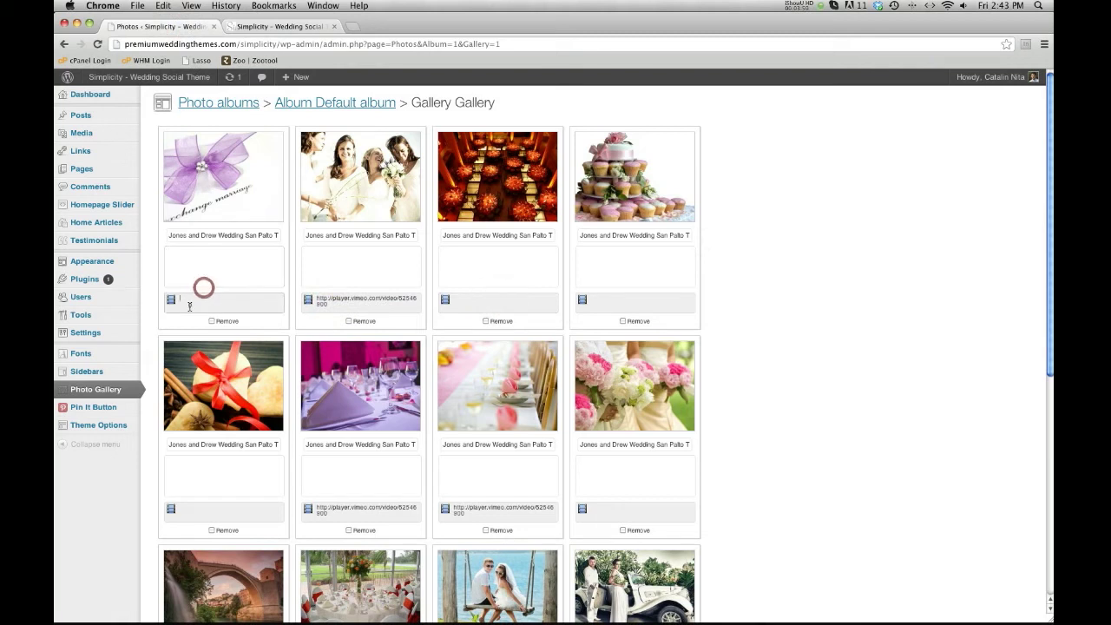
click(177, 300)
click(454, 298)
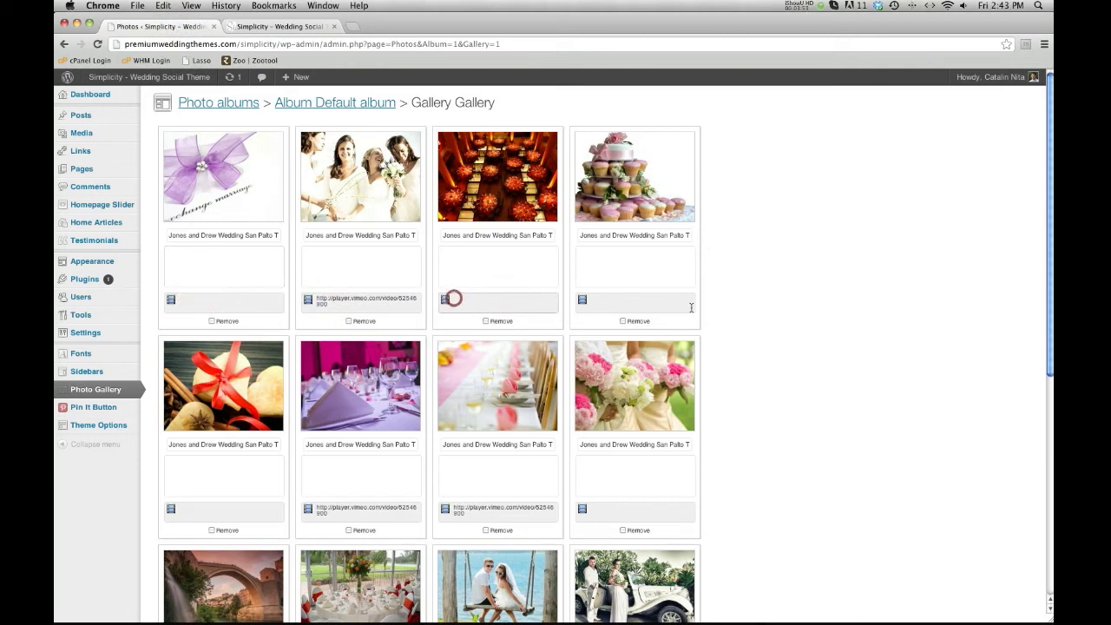
click(657, 298)
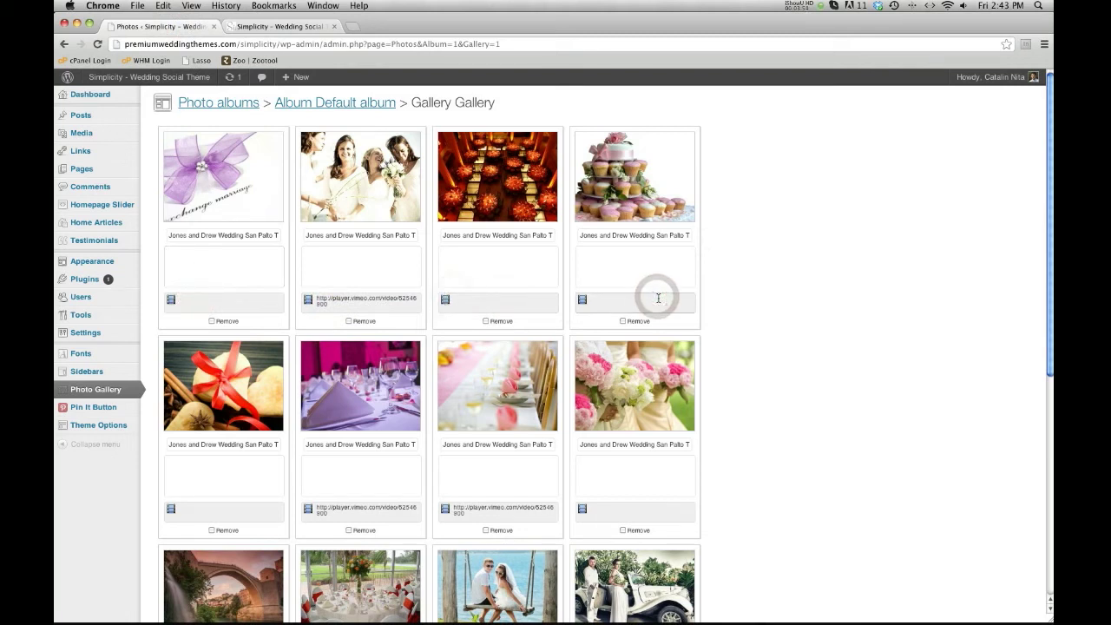
scroll(657, 298, down, 1)
scroll(324, 305, down, 1)
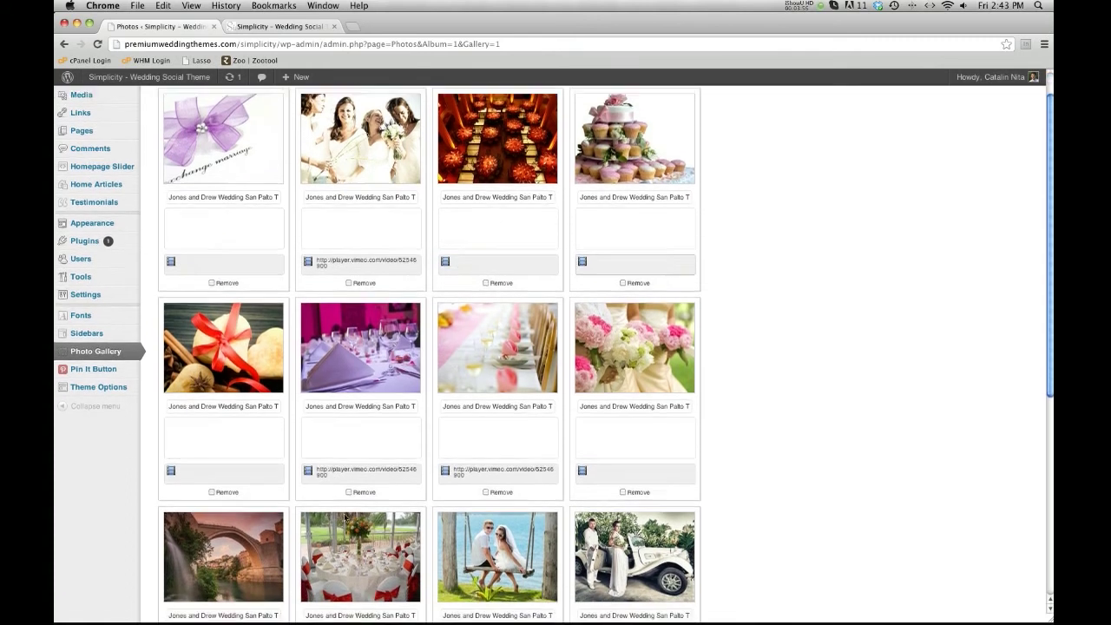
drag(328, 479, 316, 470)
scroll(321, 472, down, 4)
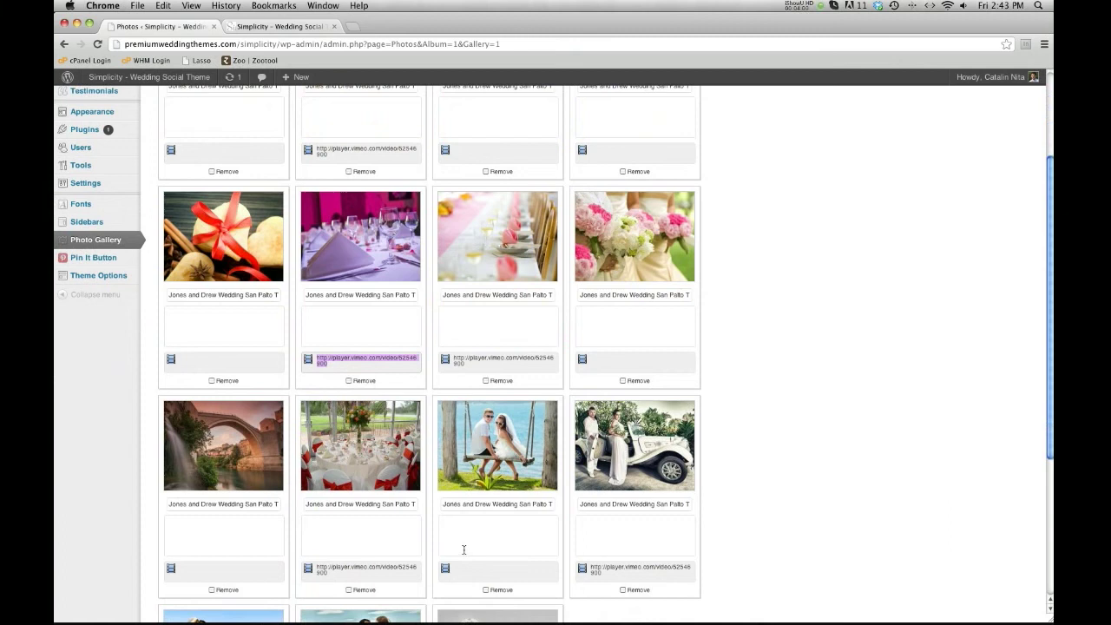
scroll(464, 549, up, 2)
scroll(481, 571, down, 7)
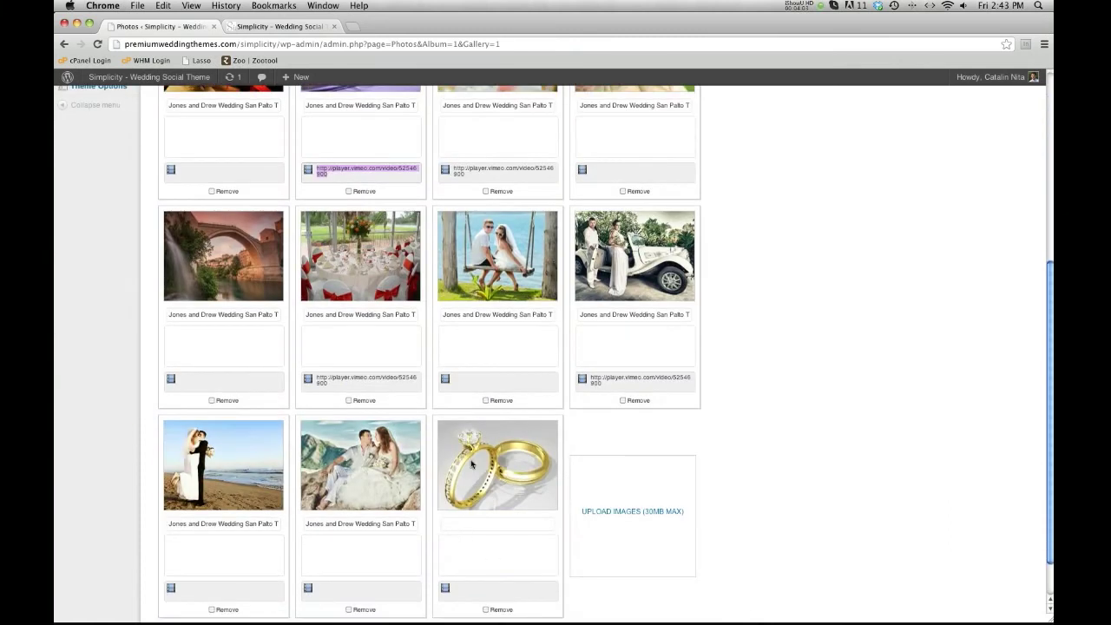
- Clear the junk text from the gold rings photo's video link and update the pictures info
click(458, 529)
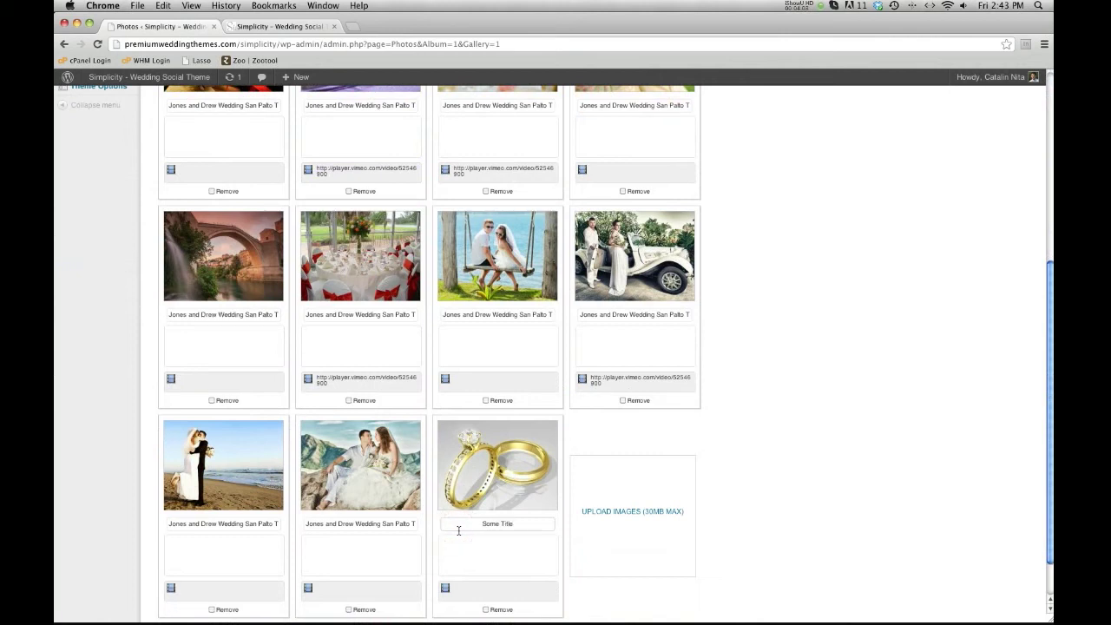
scroll(458, 530, down, 1)
click(456, 533)
text(sdfsdfsdf)
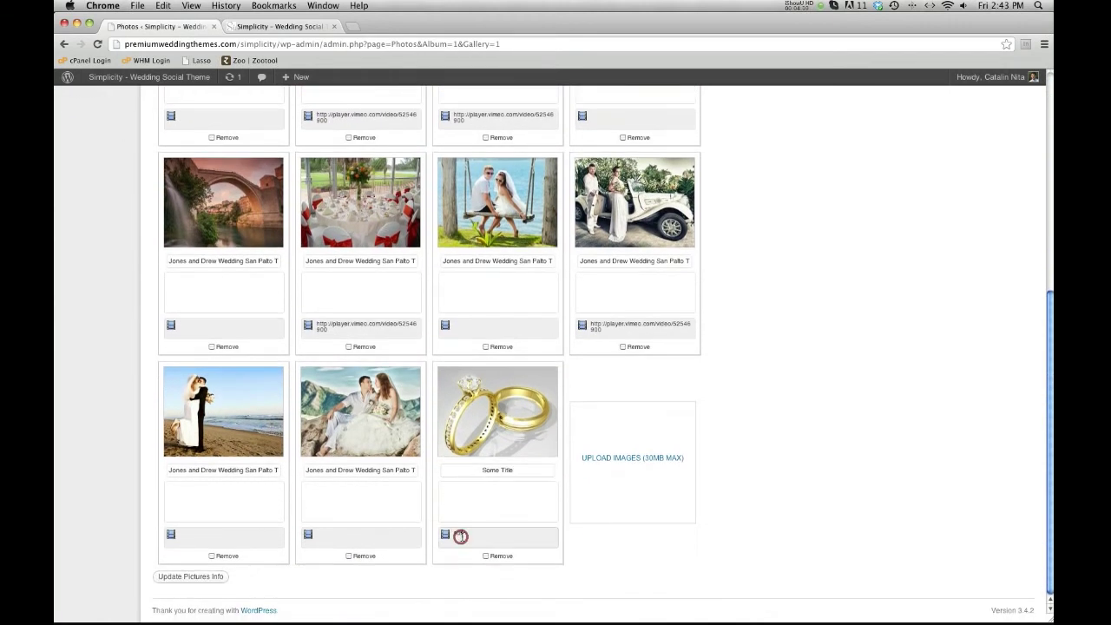
text(sdfsdfsdfsdfsdfsdf)
triple_click(510, 542)
key(BackSpace)
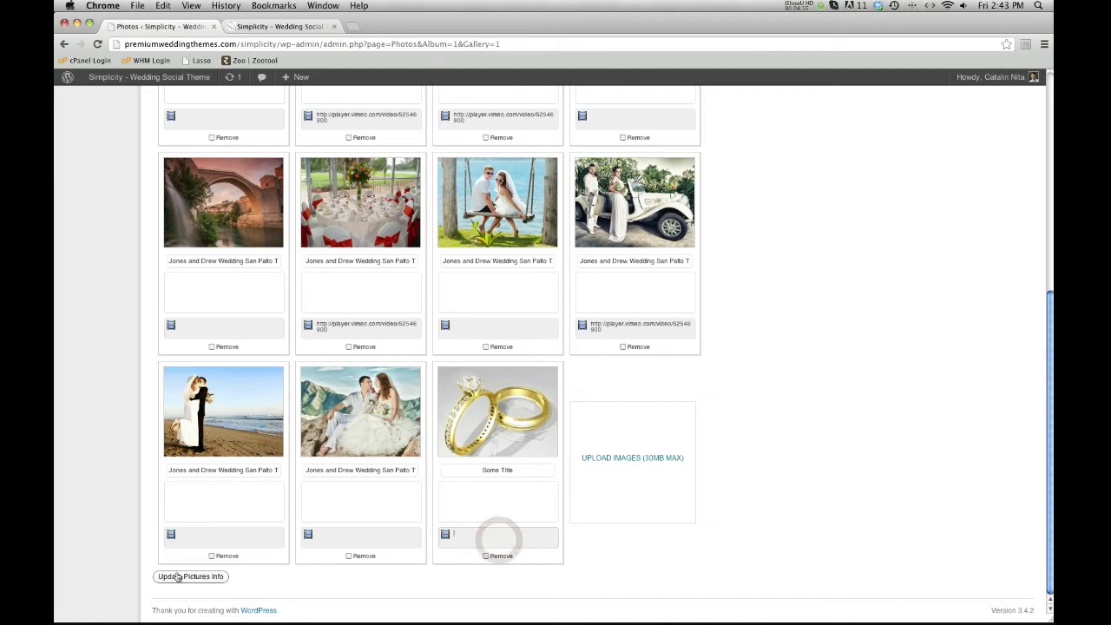
click(177, 576)
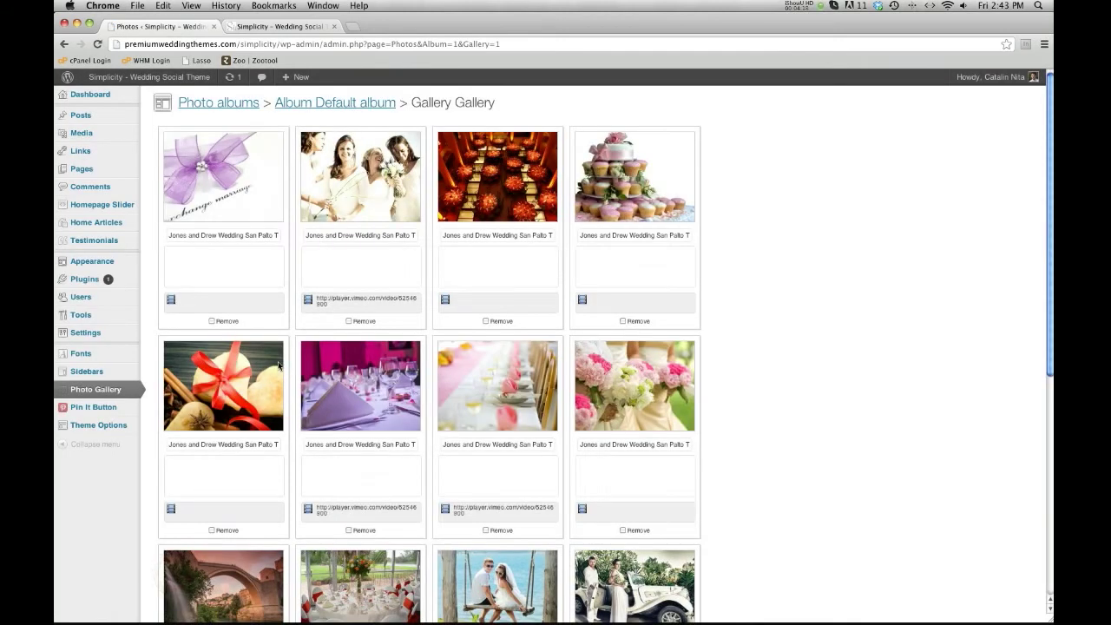
click(112, 504)
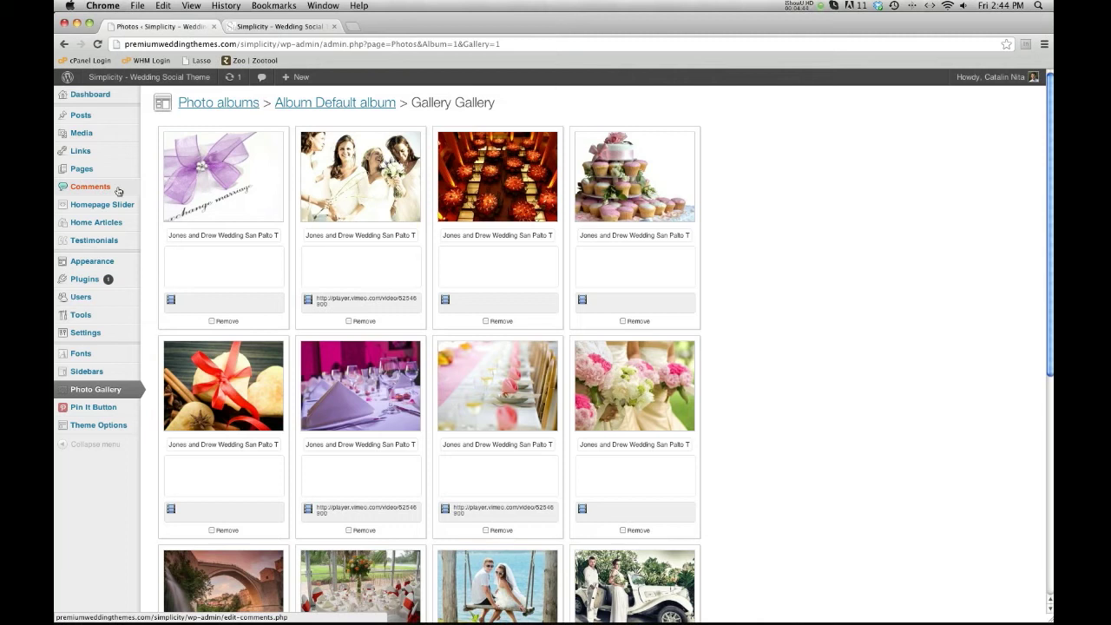
mouse_move(111, 170)
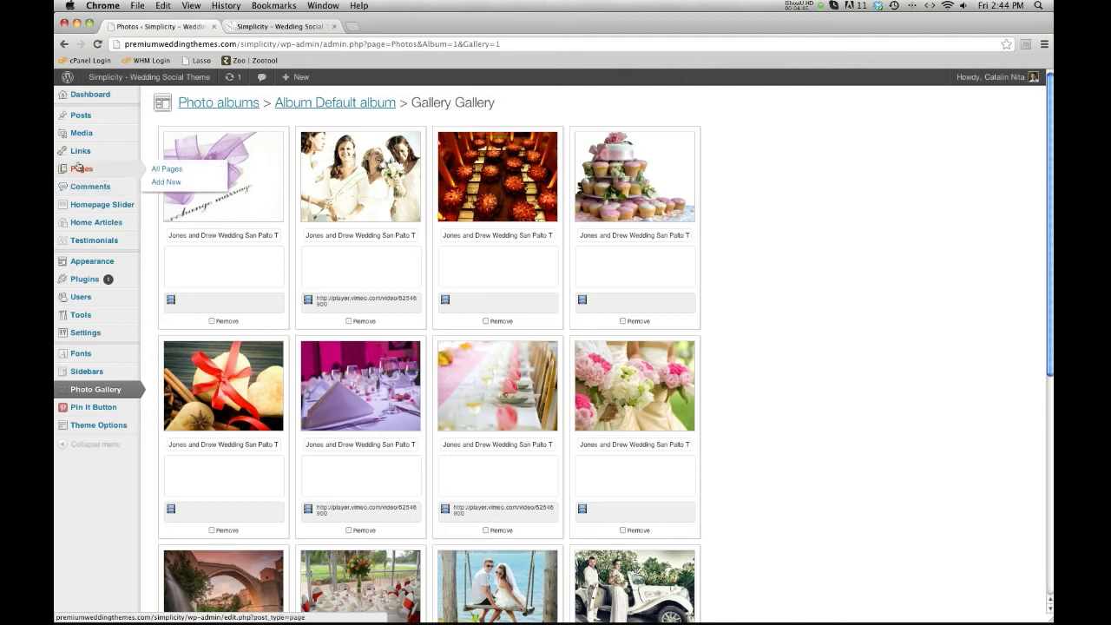
- Create a new page titled 'Gallery Delete Me' with an empty body
click(159, 181)
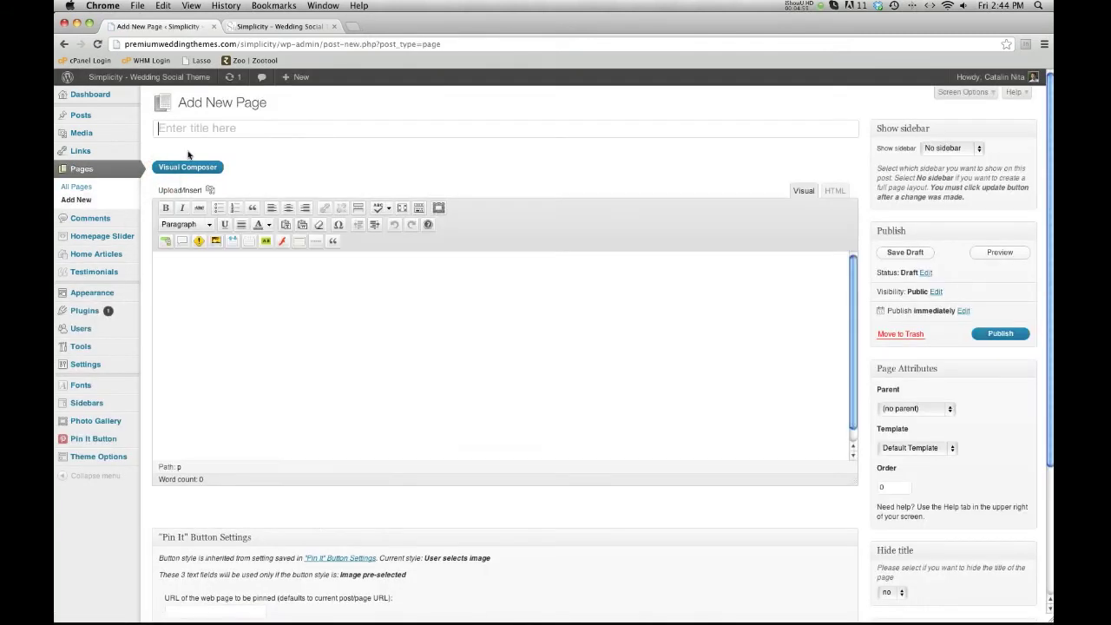
text(Gallery Delete Me)
click(404, 325)
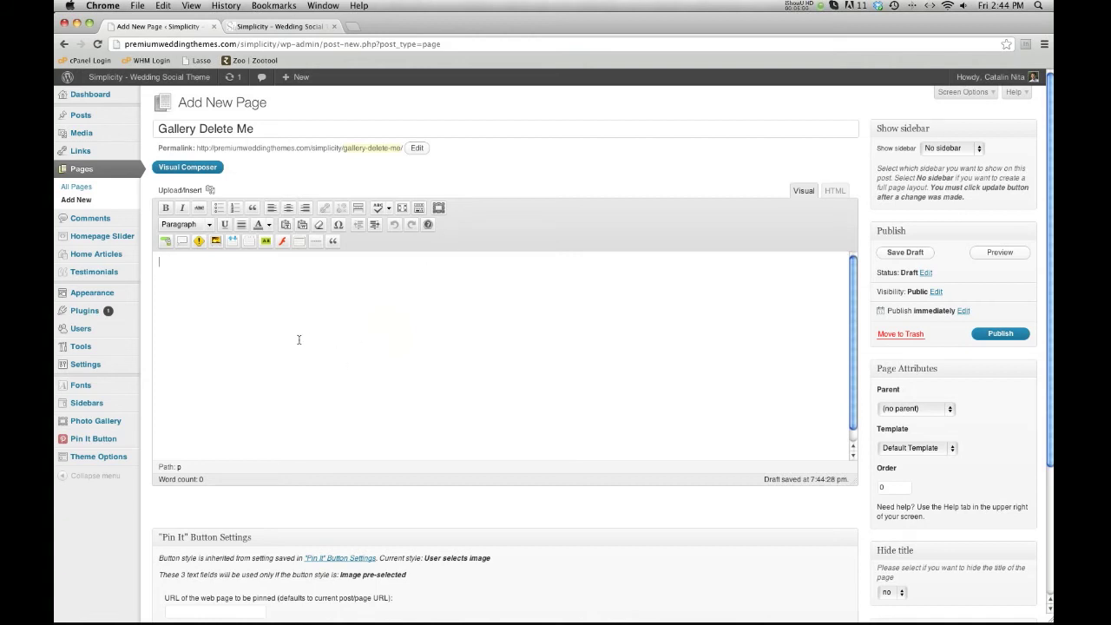
click(438, 209)
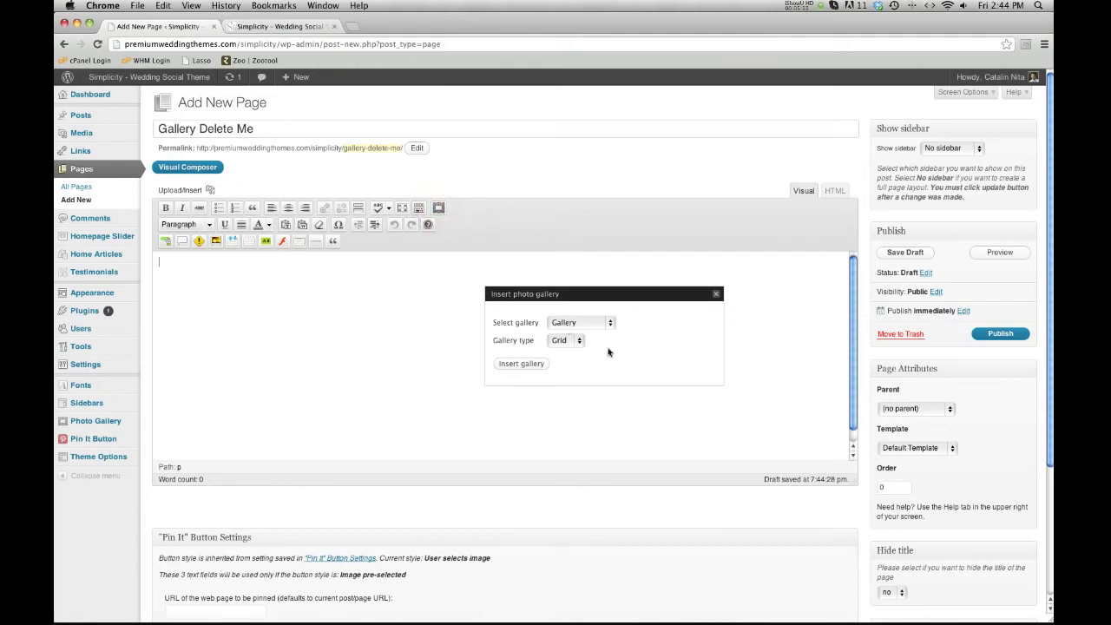
- Insert a Grid-layout shortcode for the Gallery collection into the page
click(567, 331)
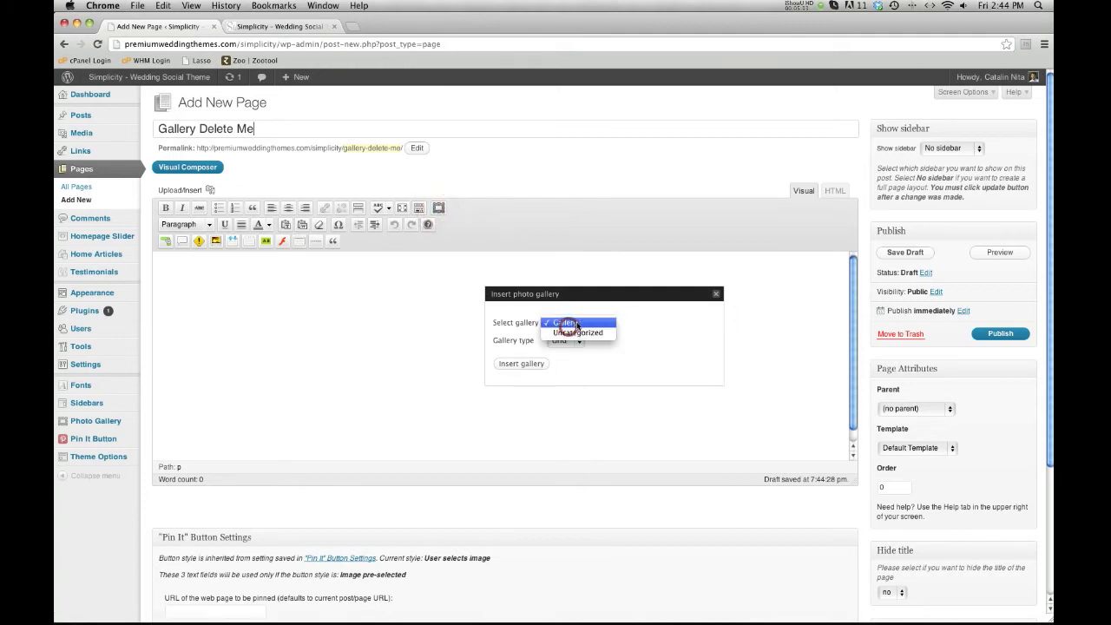
click(725, 307)
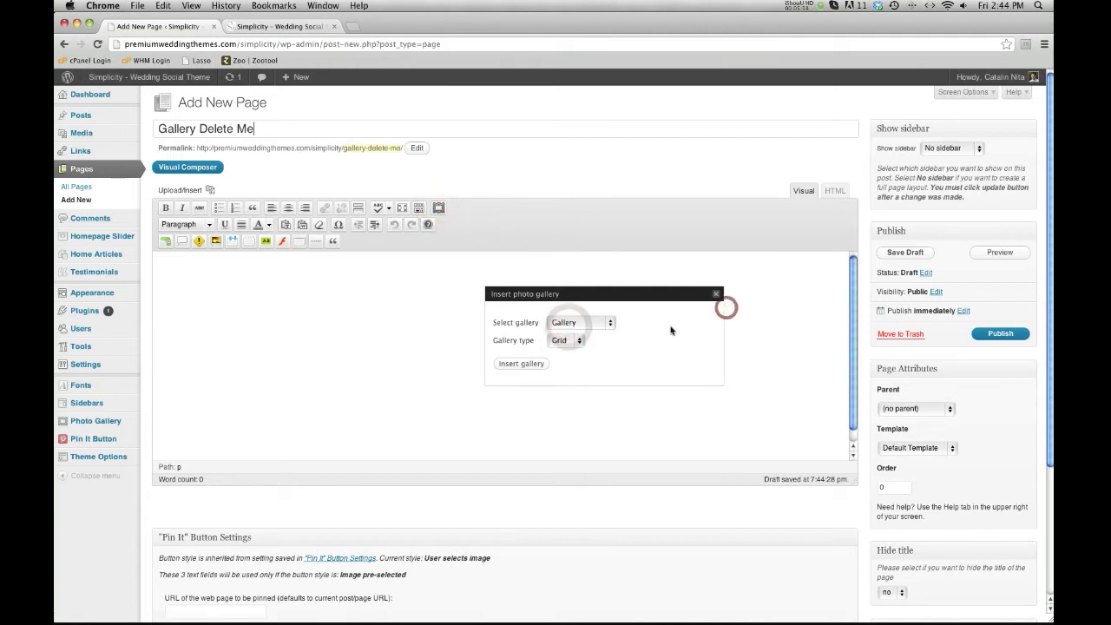
click(564, 343)
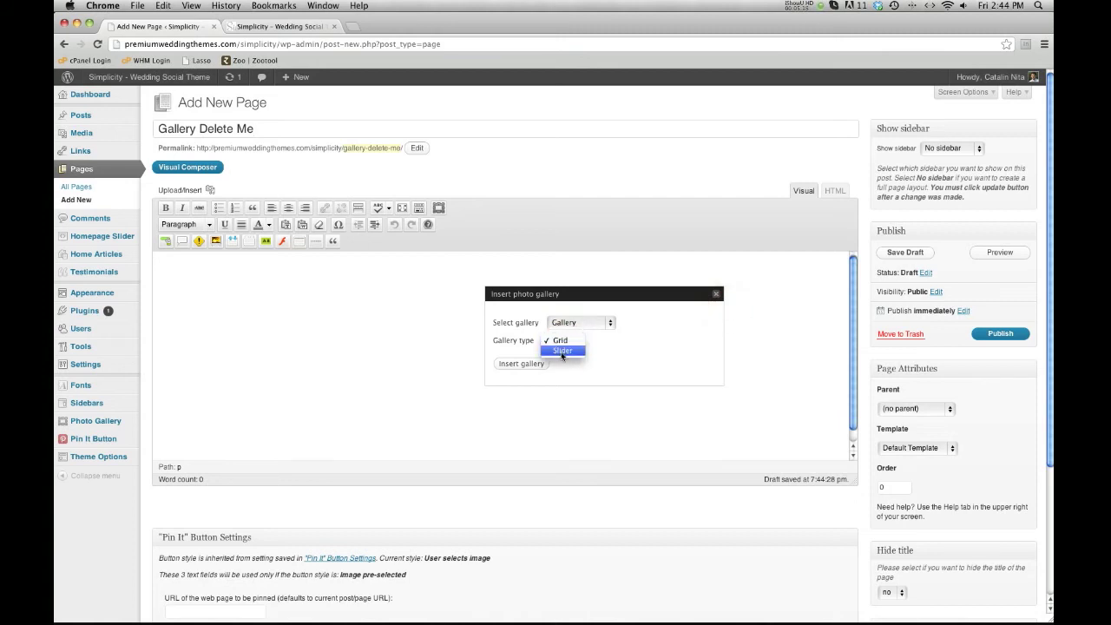
click(560, 341)
click(502, 364)
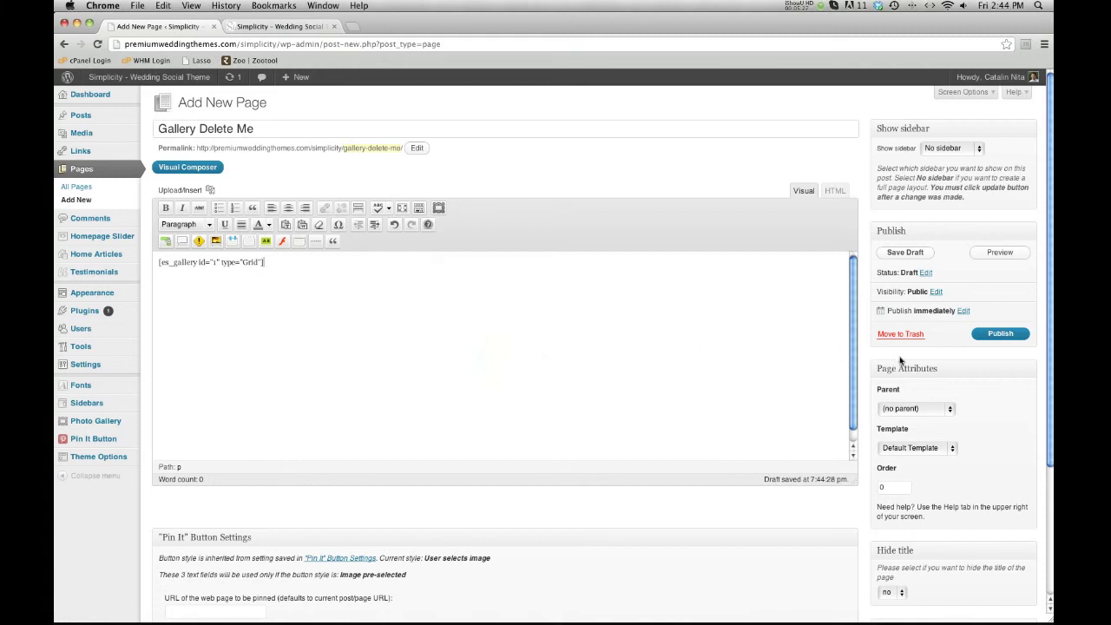
- Keep the page on Default Template and publish it
click(907, 447)
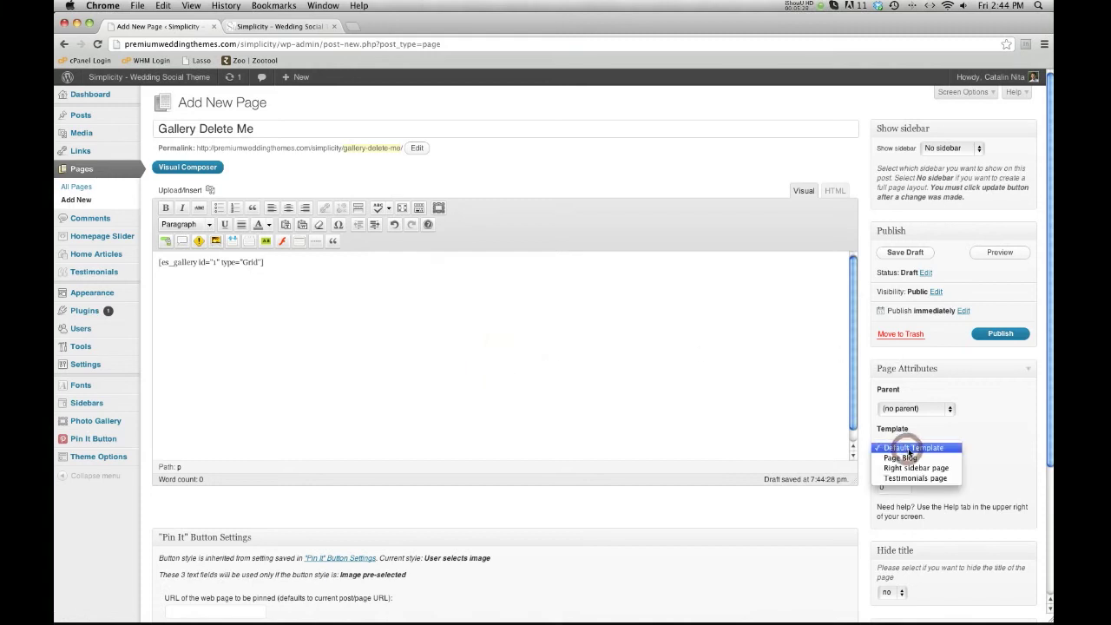
click(967, 421)
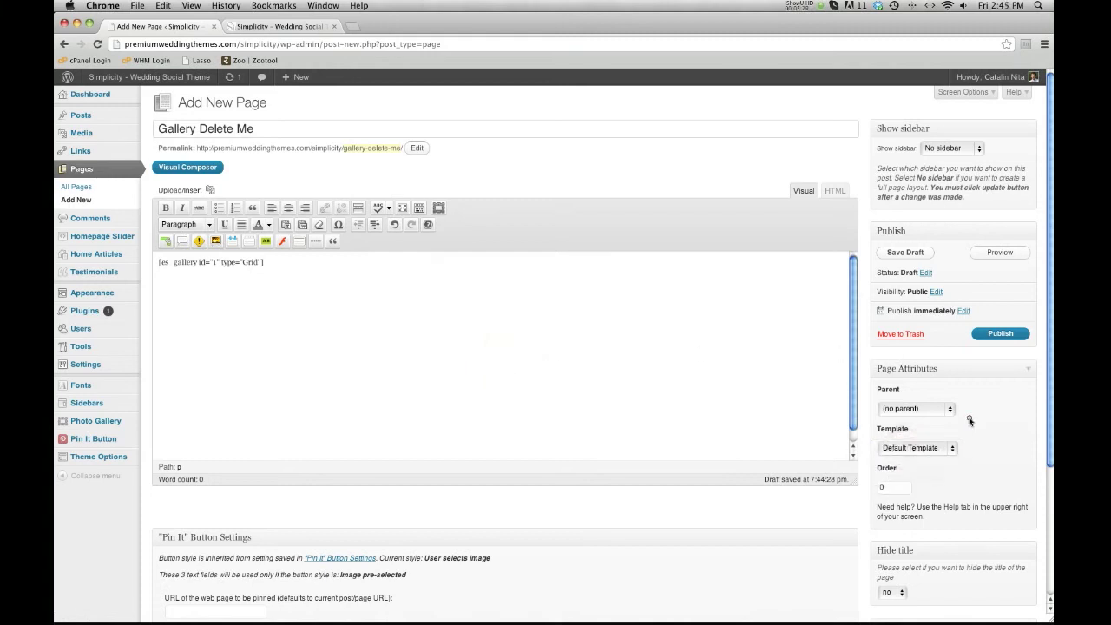
click(934, 450)
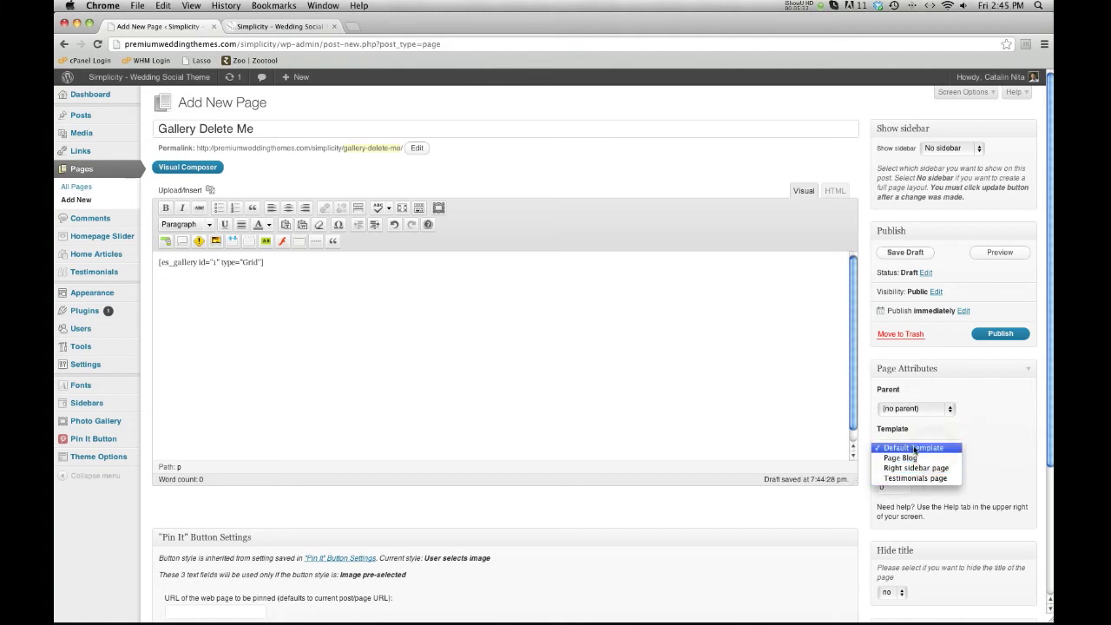
click(948, 441)
click(945, 438)
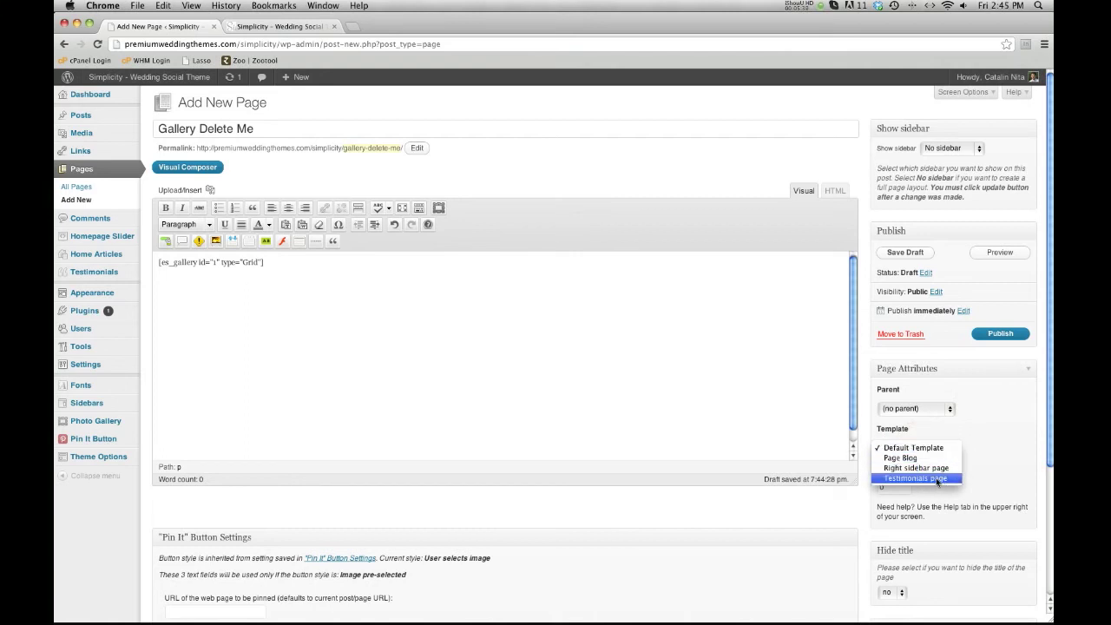
click(954, 446)
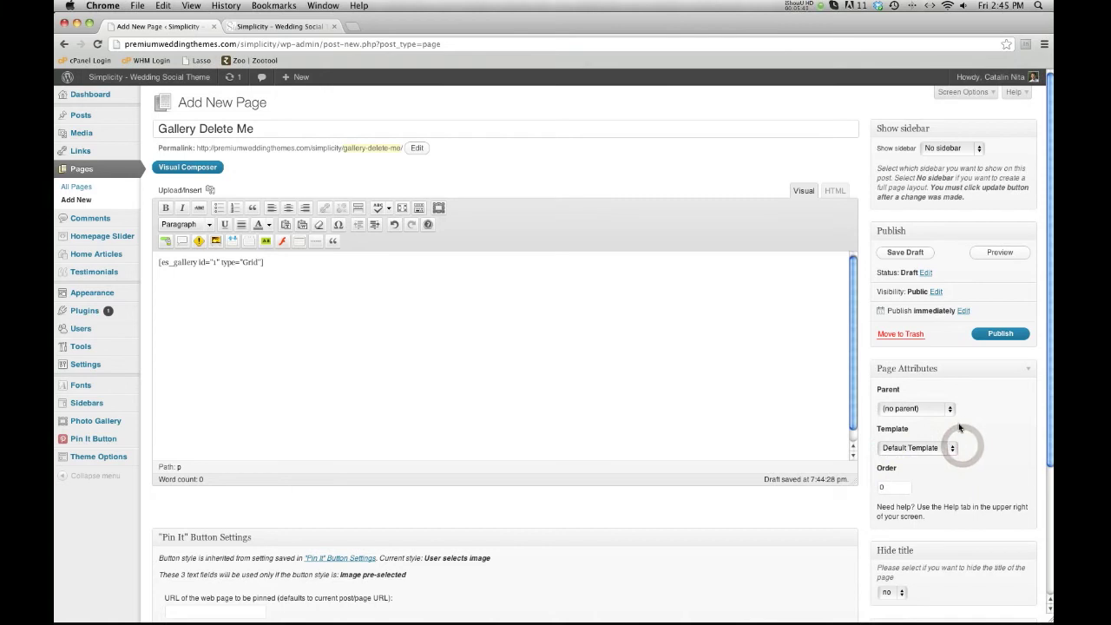
click(981, 335)
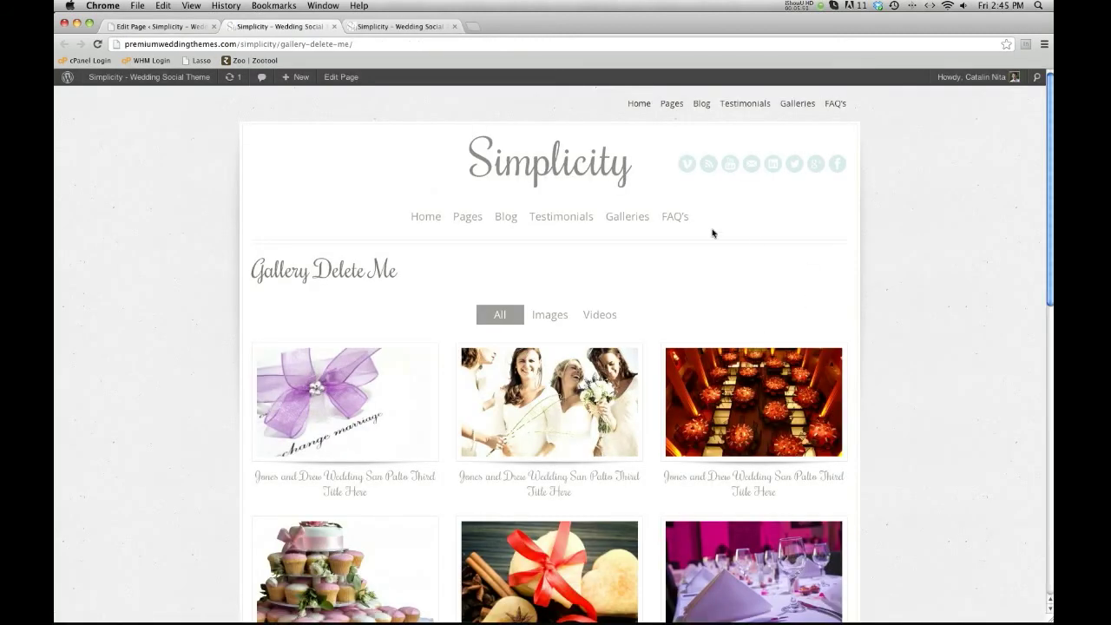
- Scroll through the live page's wedding photo grid, then go back to the page editor
scroll(599, 310, down, 1)
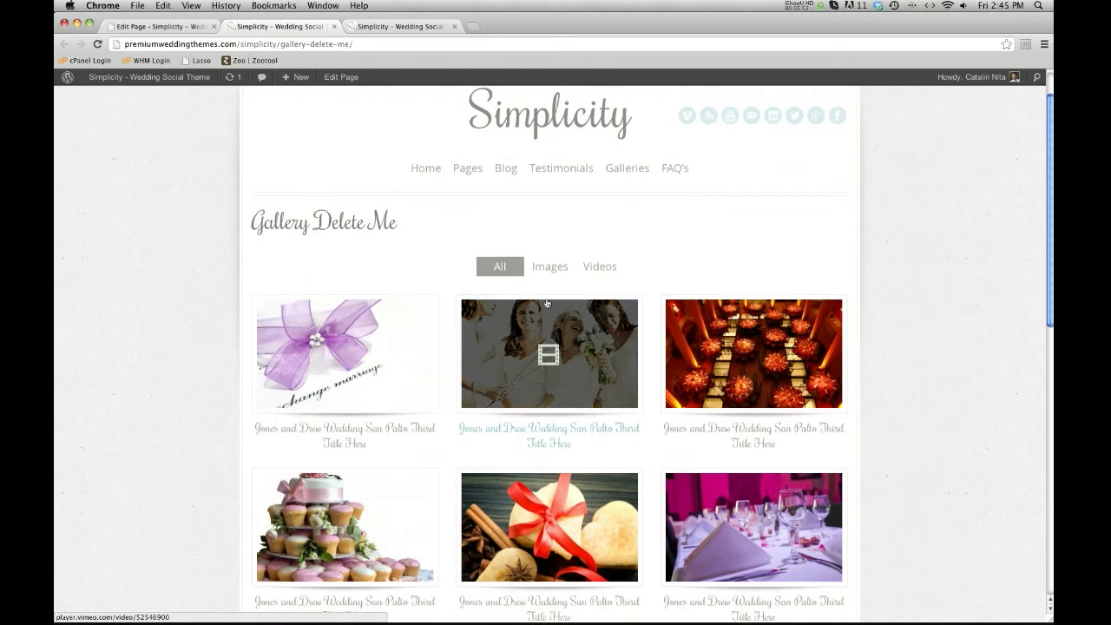
scroll(547, 304, down, 4)
scroll(545, 308, up, 5)
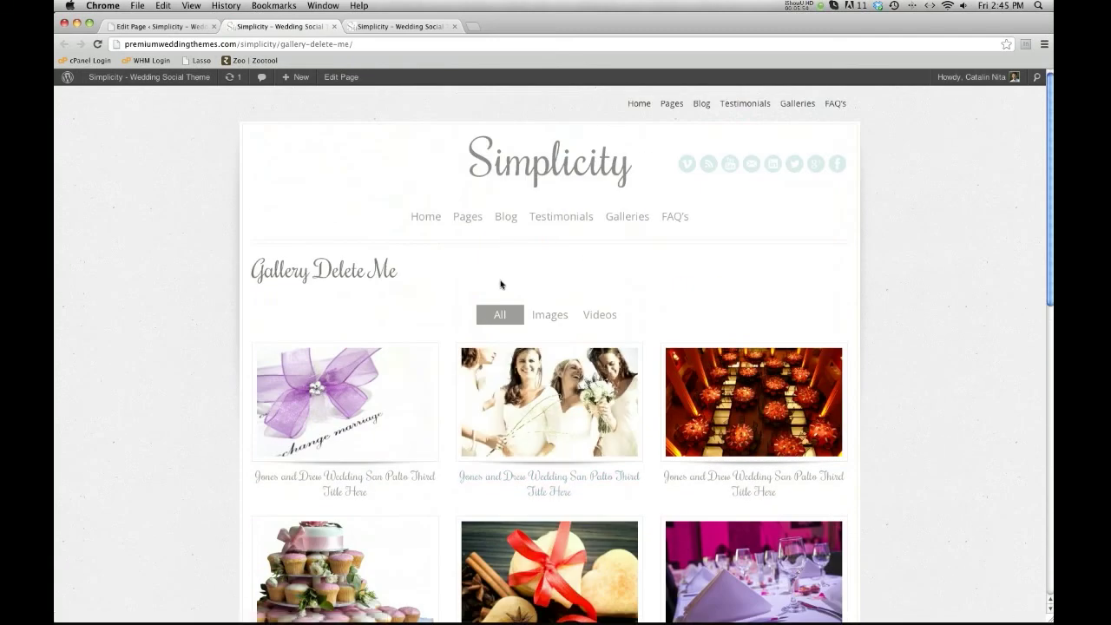
click(160, 27)
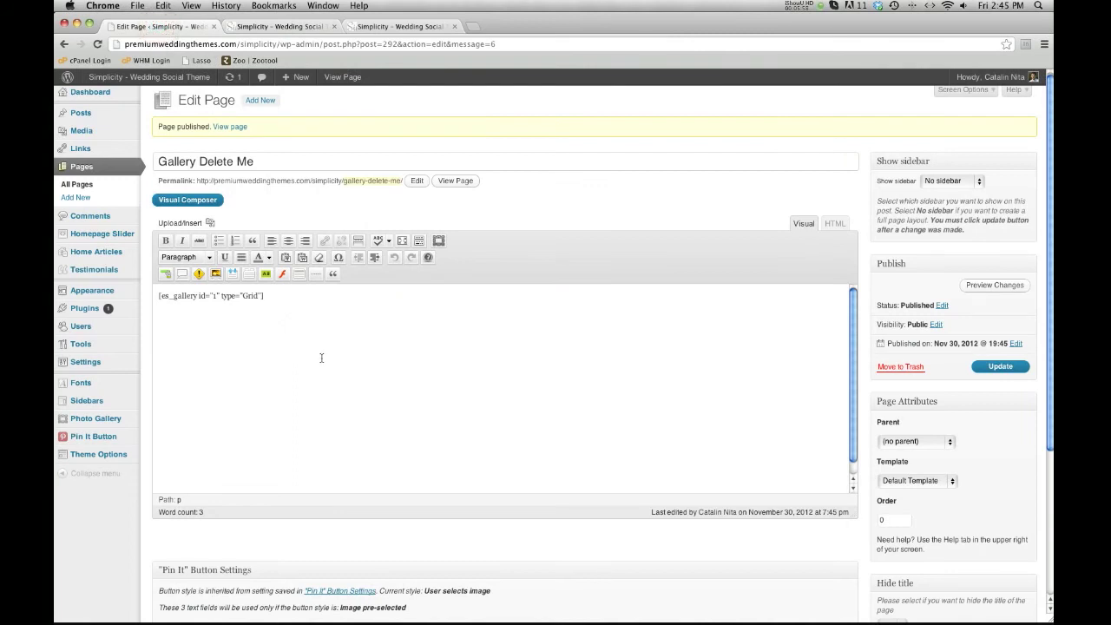
- Check the shortcode's gallery id 1, then find the Default album's number in Photo Gallery
click(210, 322)
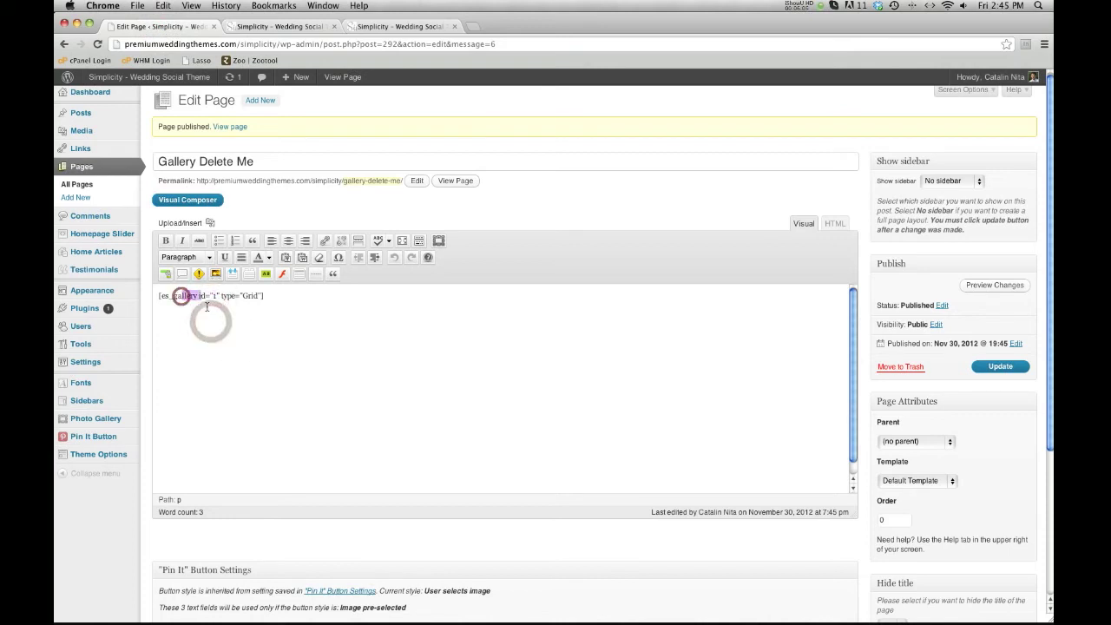
drag(178, 296, 210, 295)
double_click(214, 295)
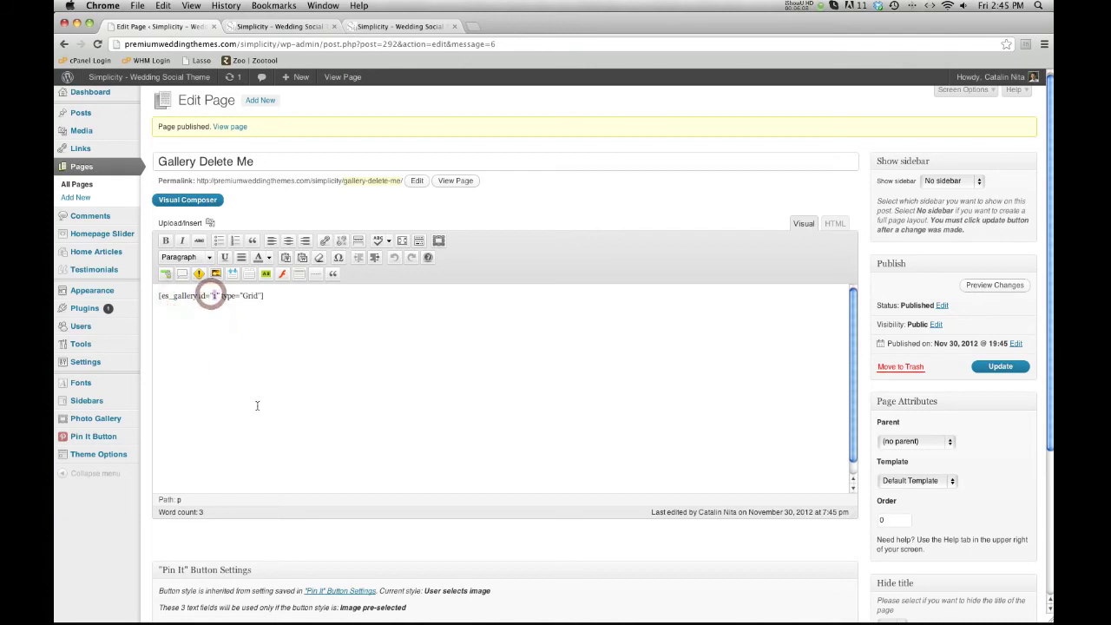
click(90, 421)
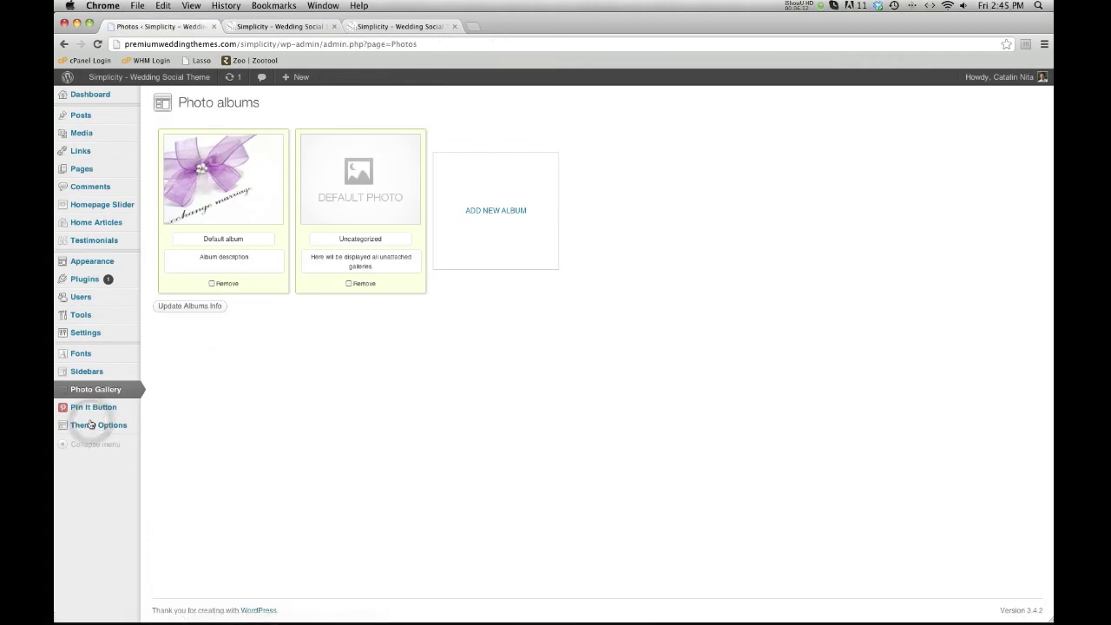
click(202, 223)
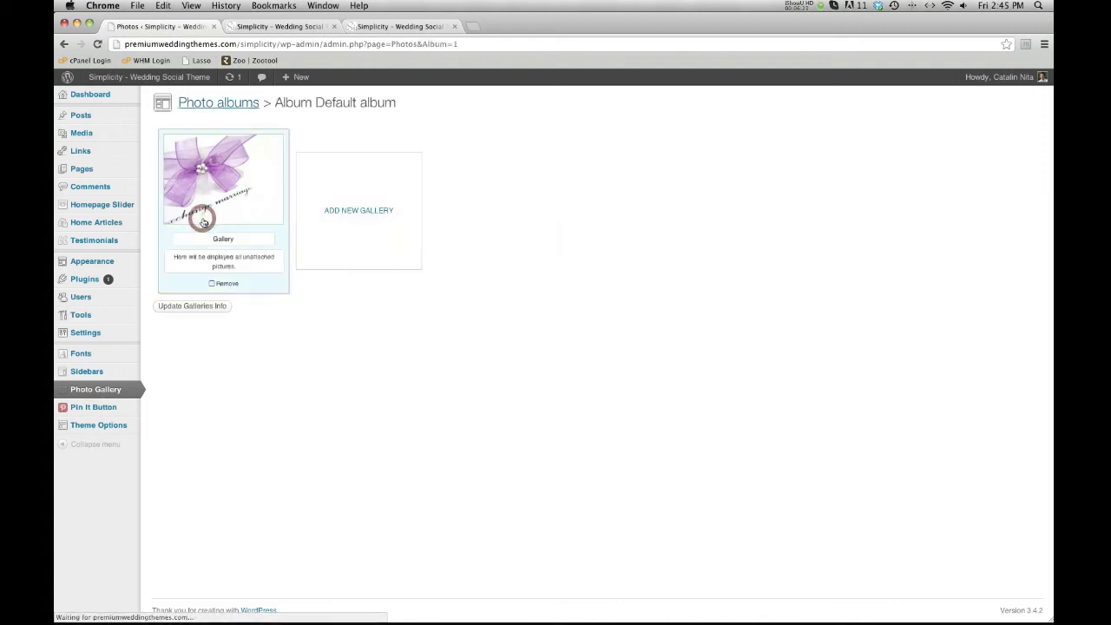
double_click(462, 43)
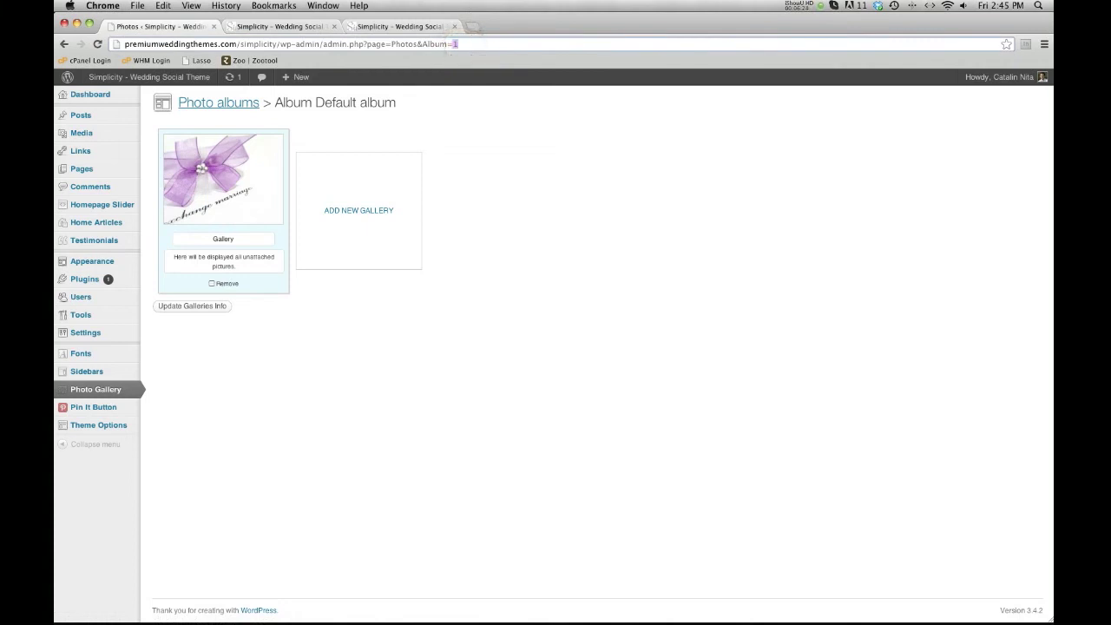
click(536, 251)
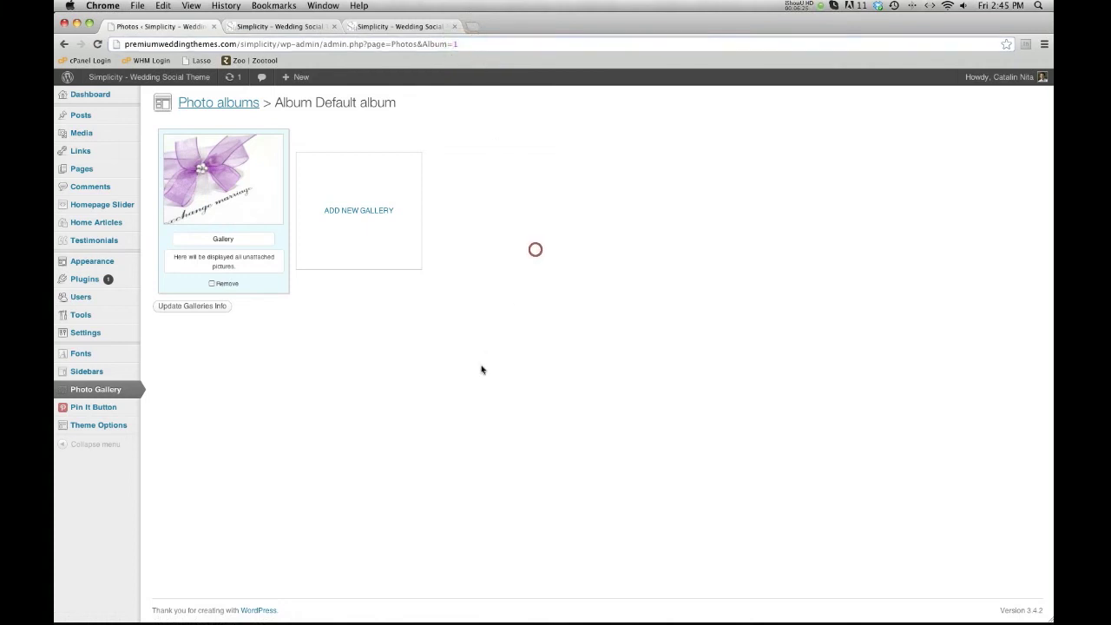
- Add a new gallery to the Default album, upload four wedding photos and save their details
click(355, 202)
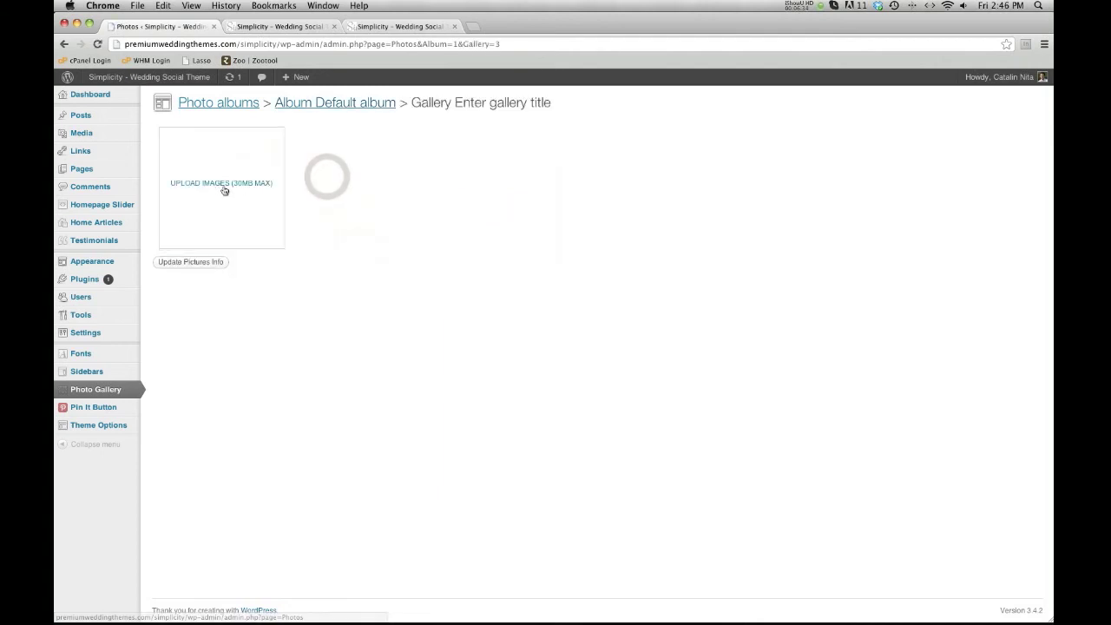
click(218, 186)
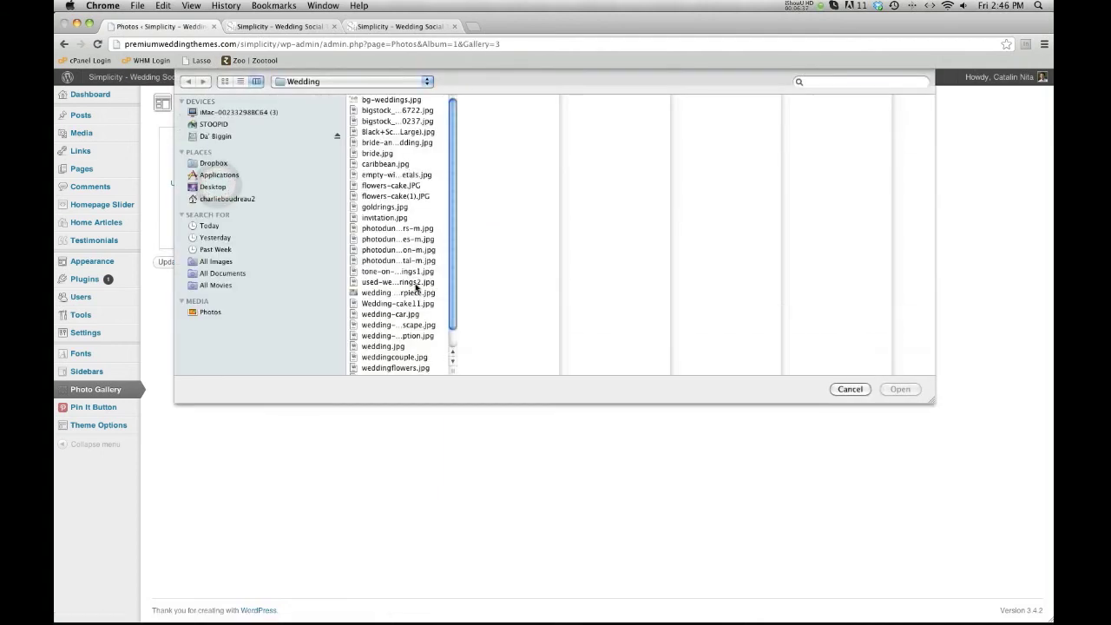
click(389, 261)
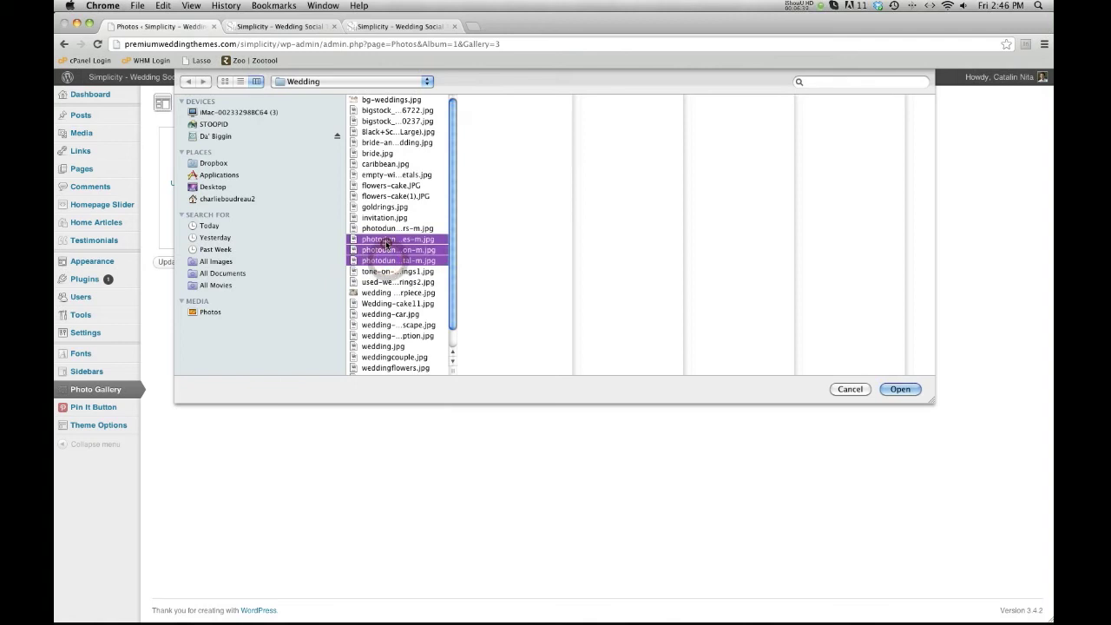
key(Return)
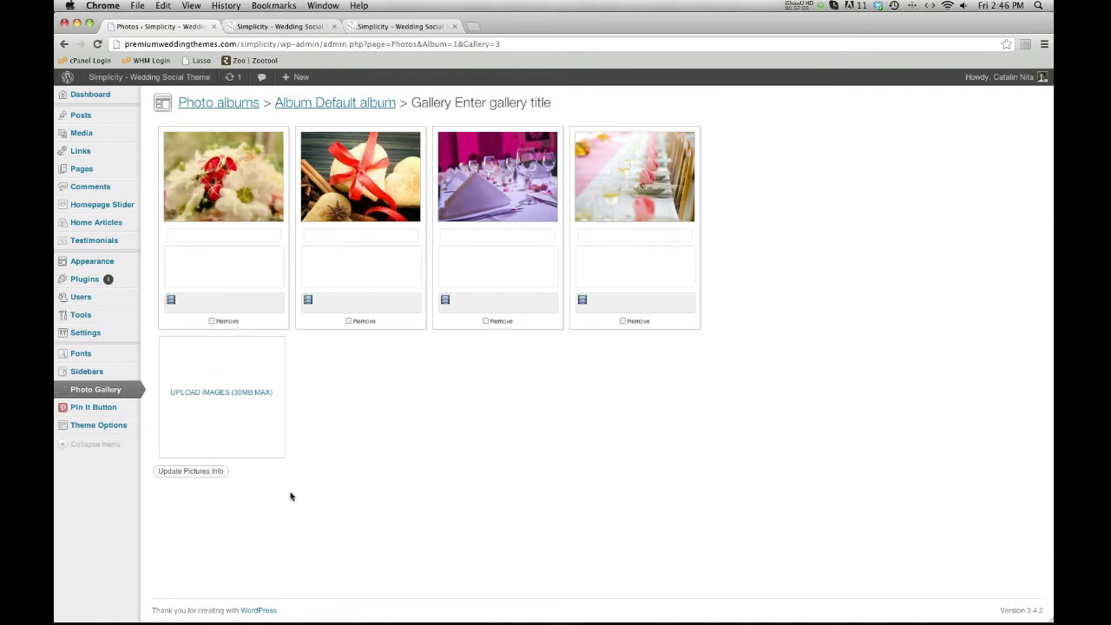
click(200, 476)
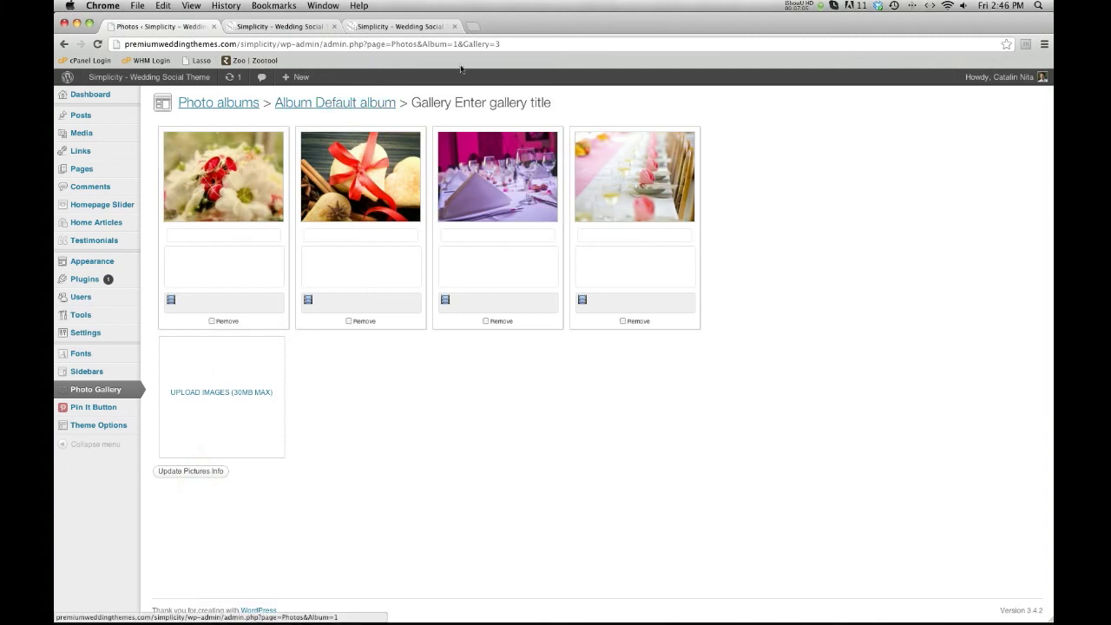
- Note the new gallery's id 3 in its address and reopen 'Gallery Delete Me' for editing
click(494, 44)
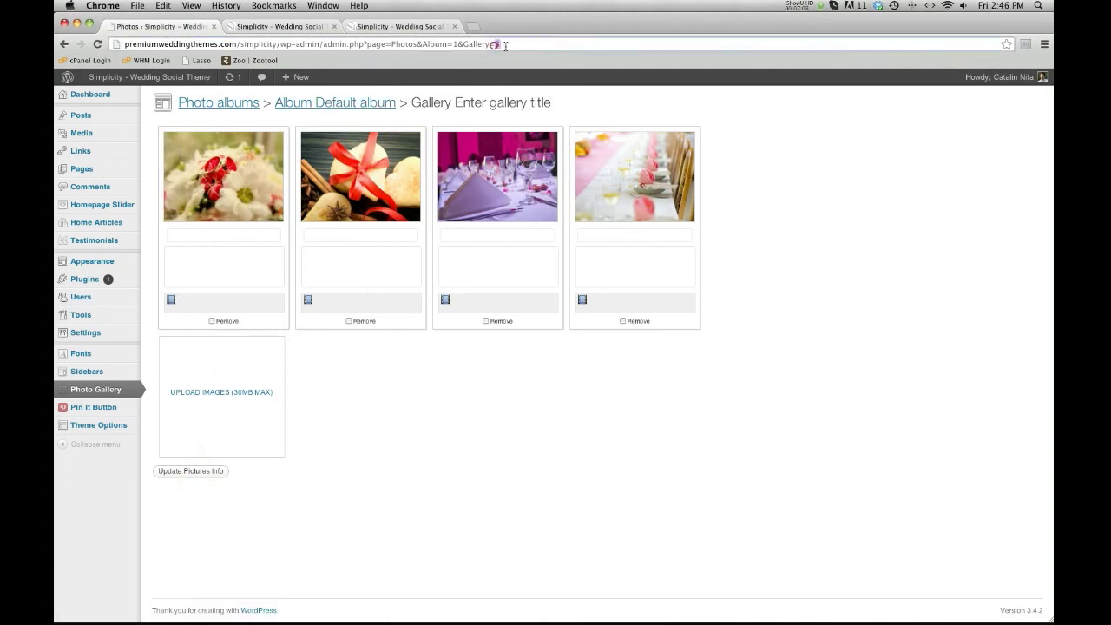
double_click(508, 44)
click(449, 409)
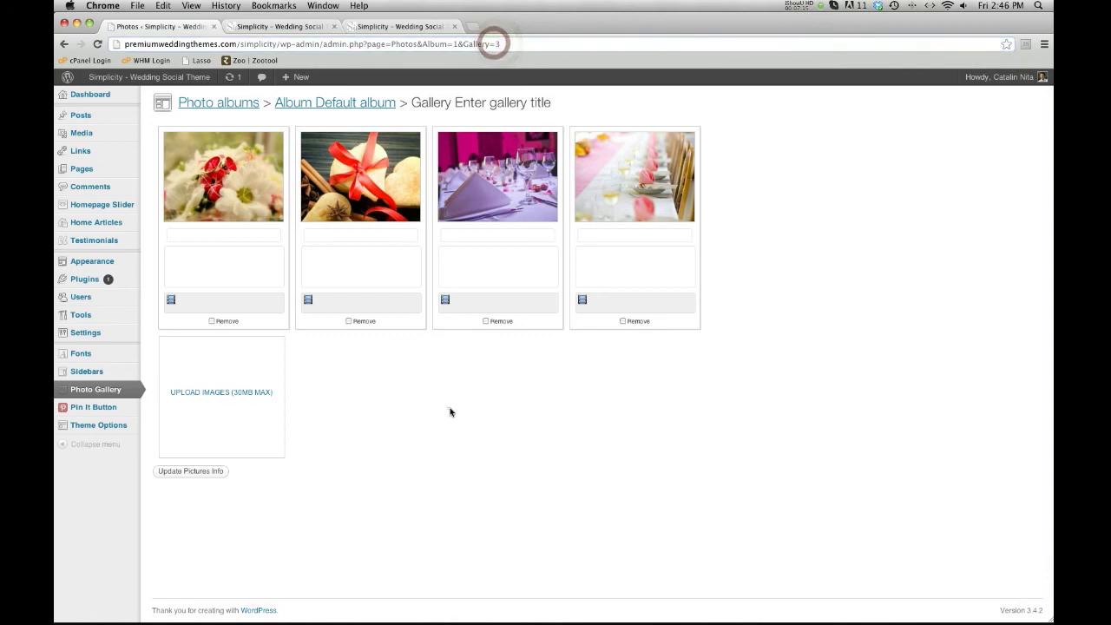
click(74, 174)
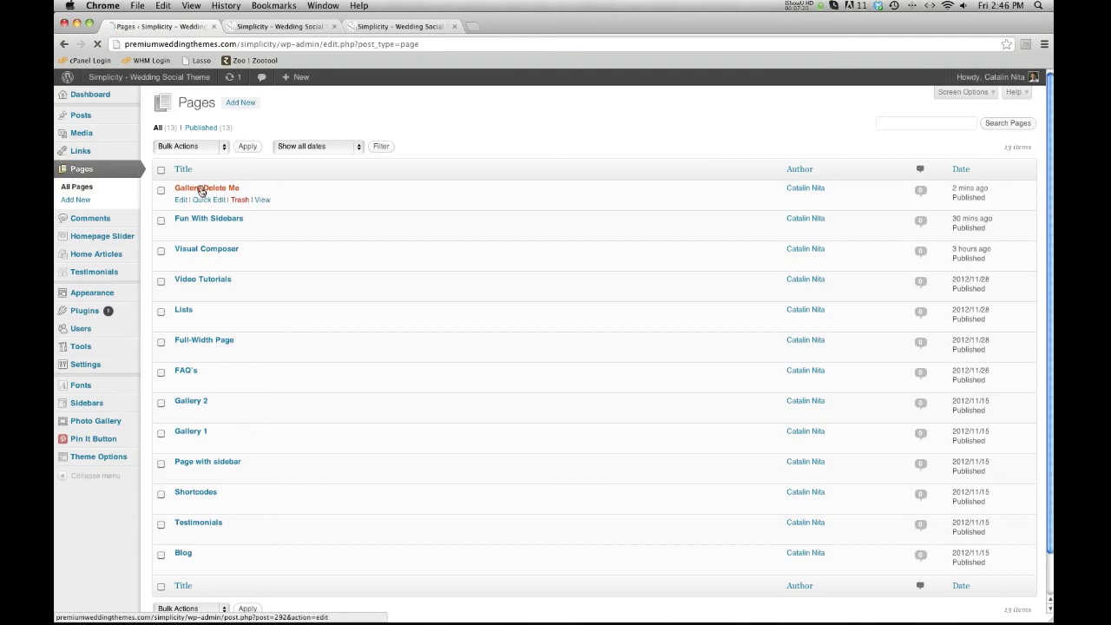
click(201, 189)
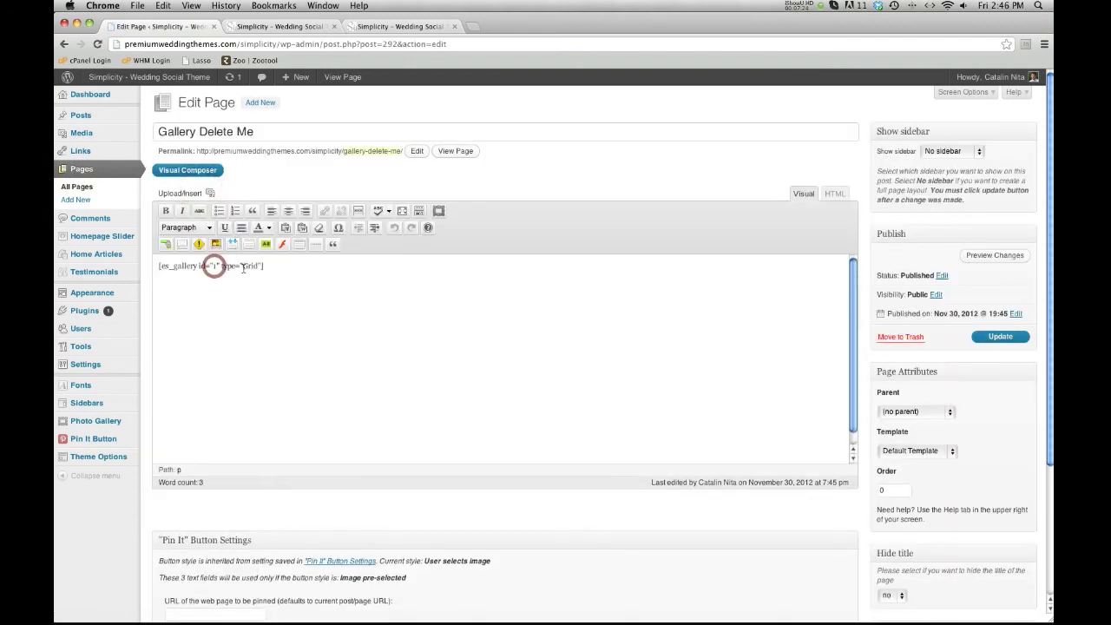
- Update the page and reload the live view to check the four-photo grid
click(975, 340)
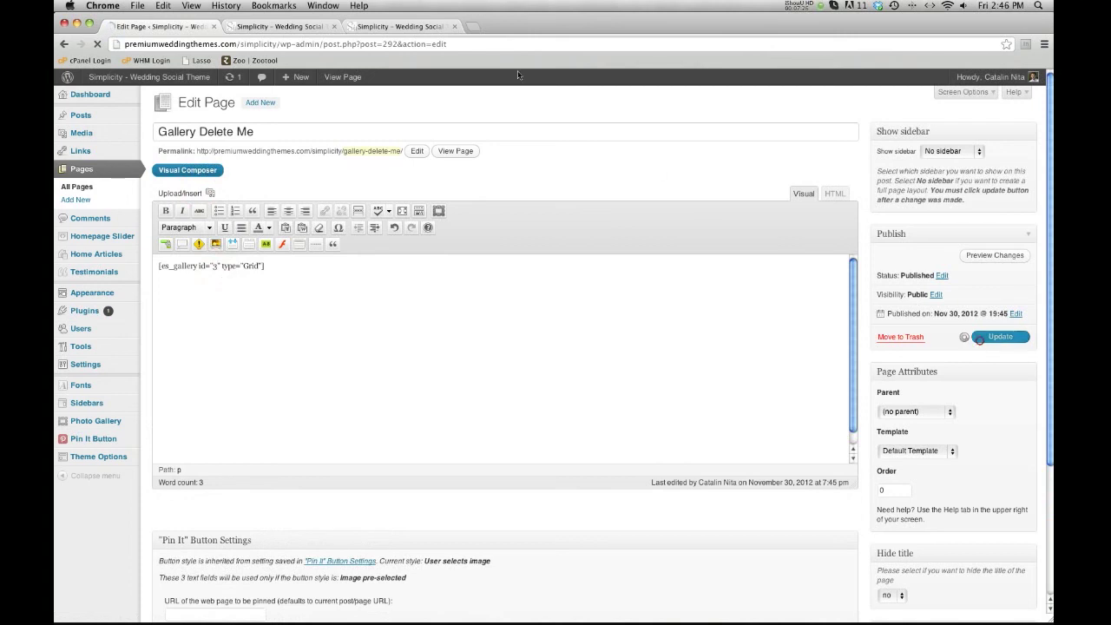
click(300, 24)
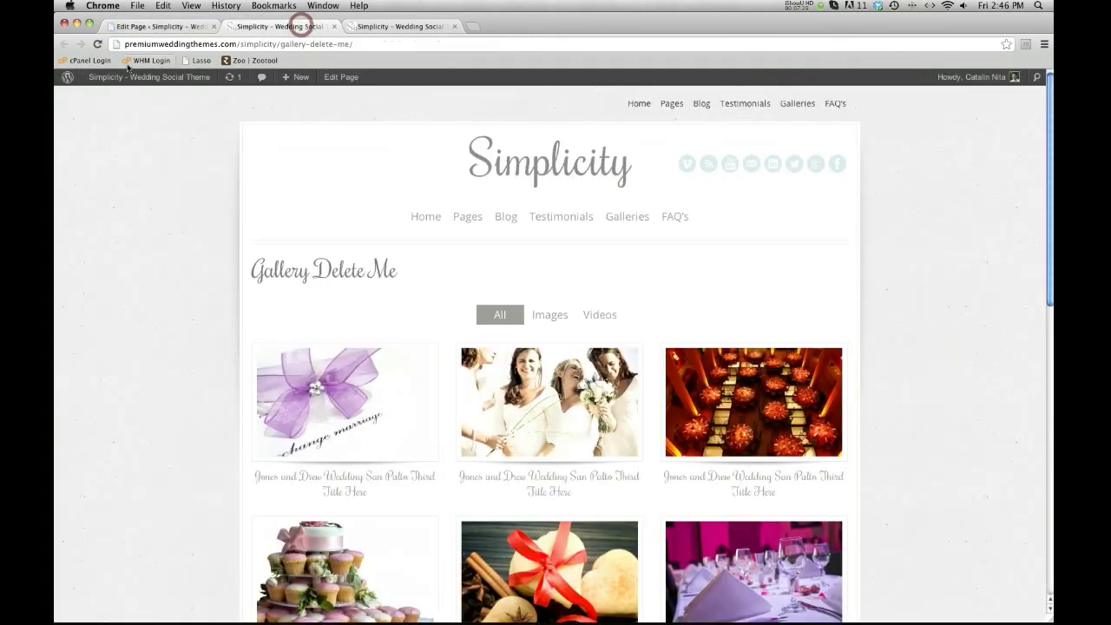
click(97, 46)
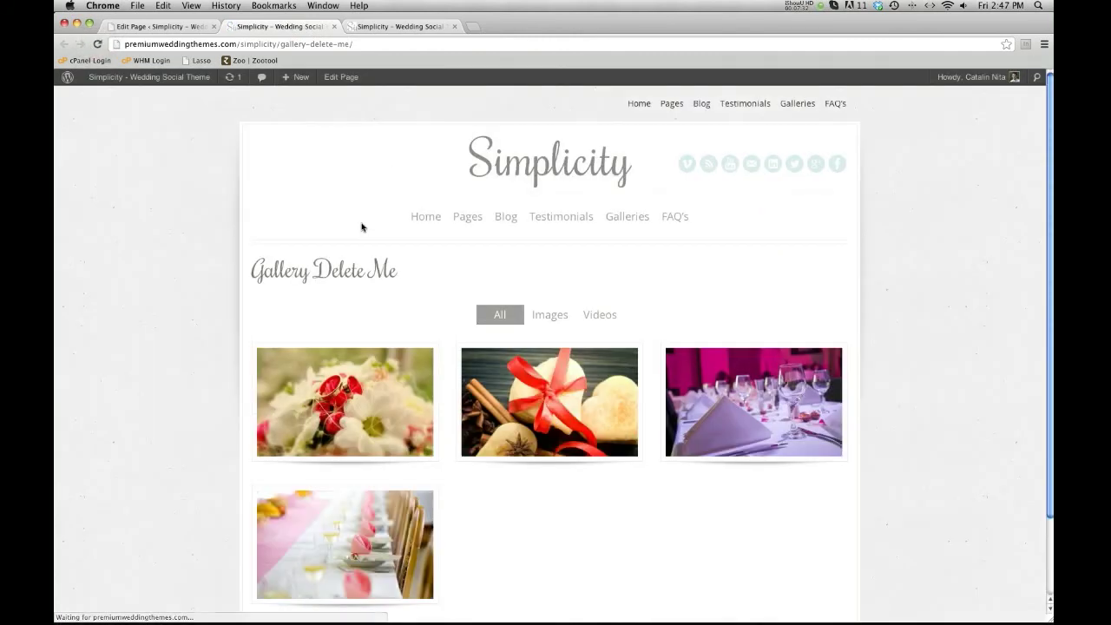
scroll(367, 230, down, 2)
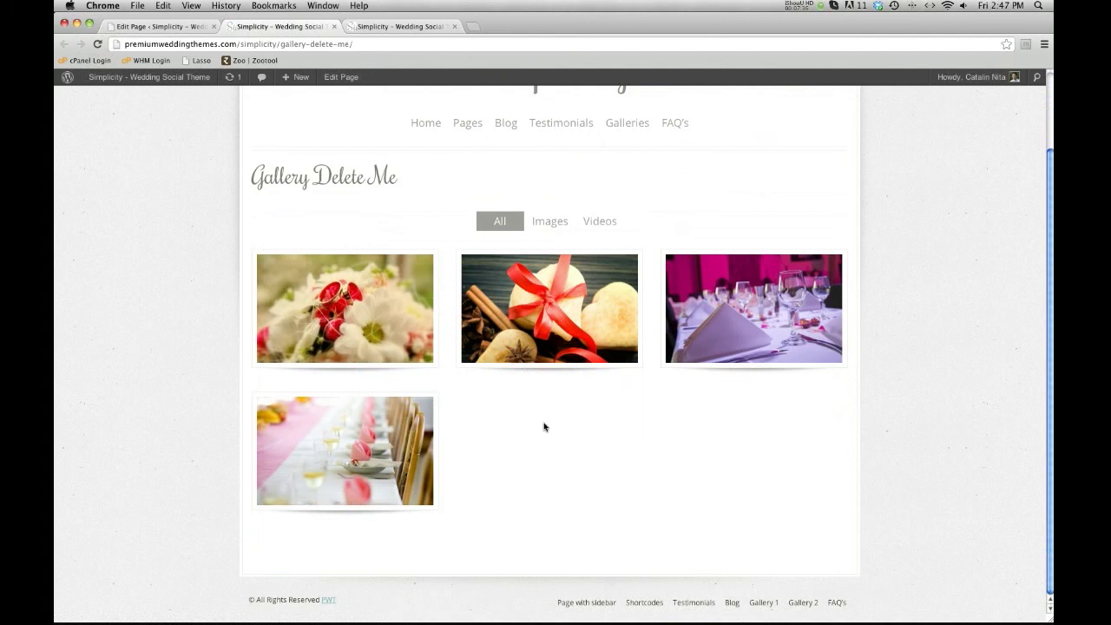
- Update the page and reload its live view to see the current gallery
click(160, 26)
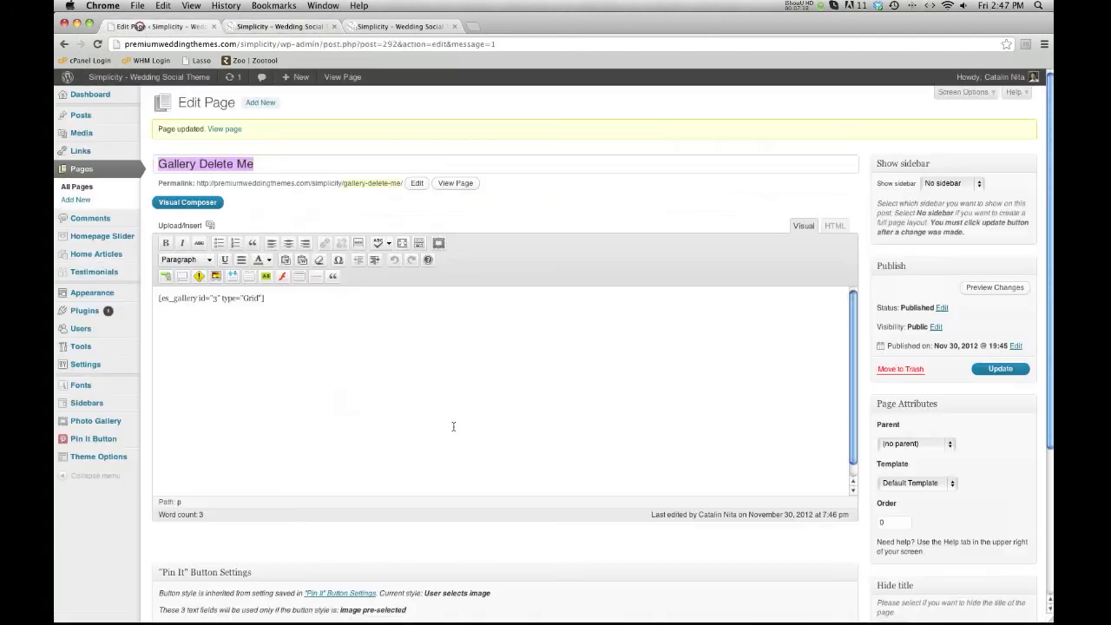
click(250, 300)
click(976, 372)
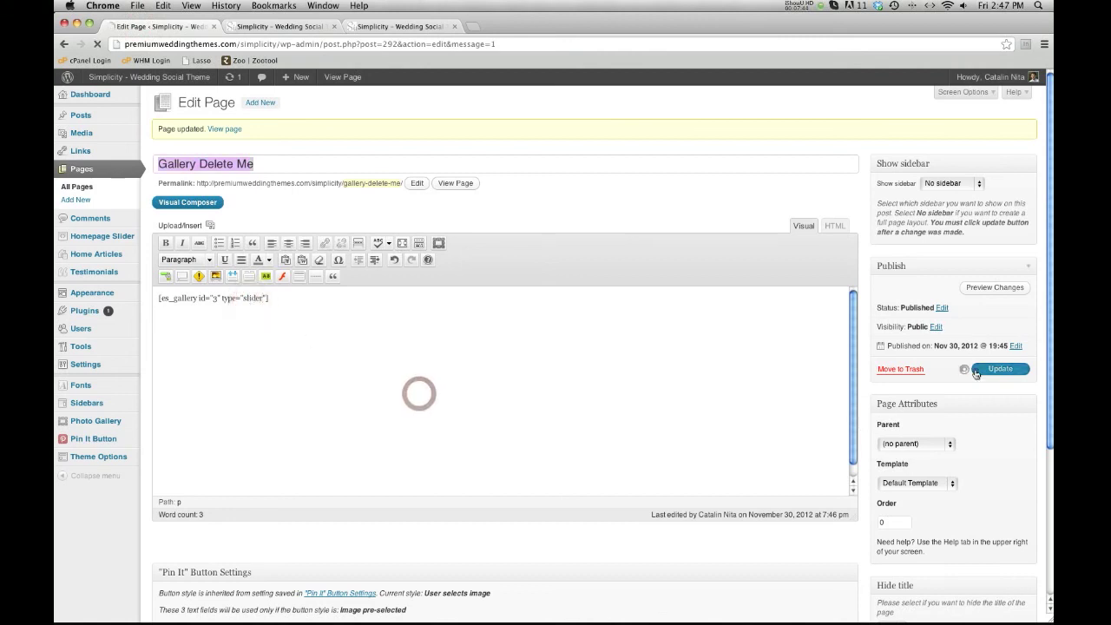
click(284, 32)
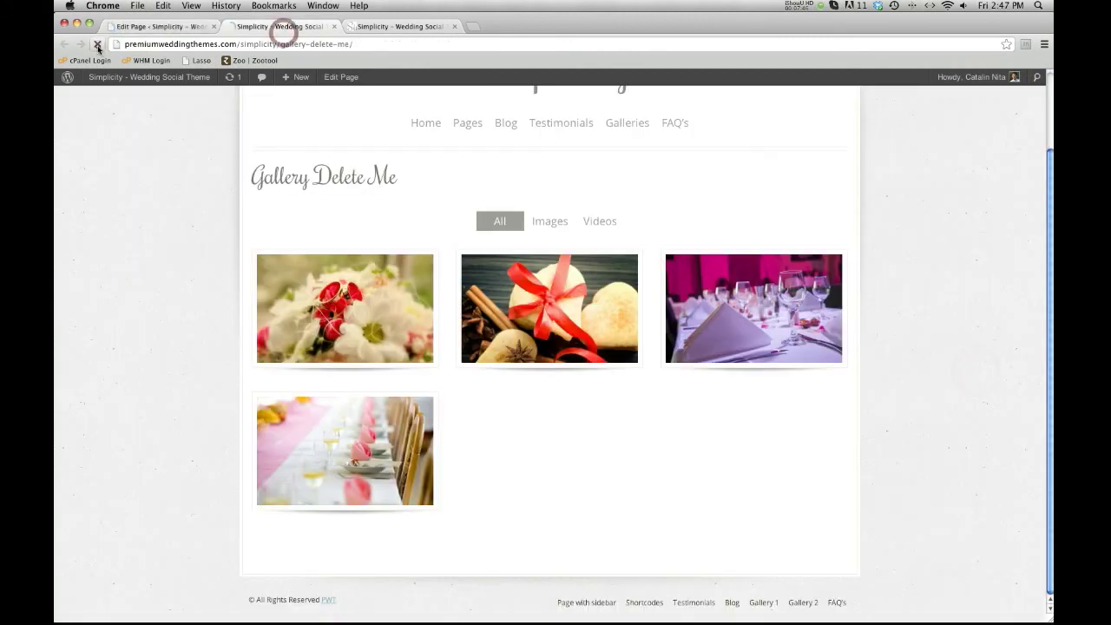
click(97, 44)
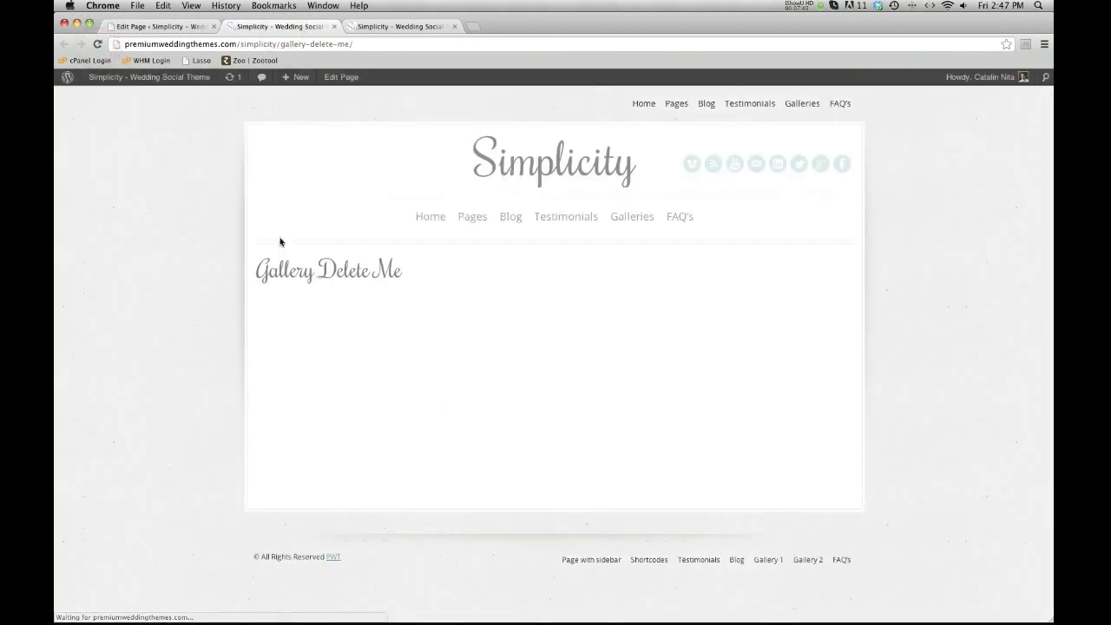
- Replace the shortcode with a Gallery shortcode of type Slider and update the page
click(157, 26)
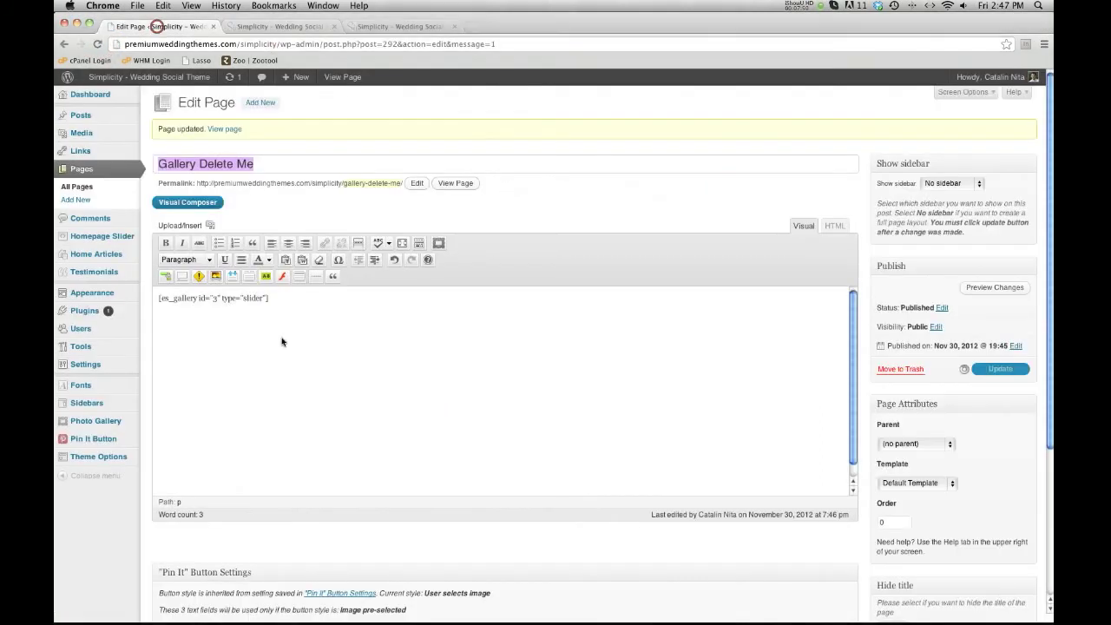
triple_click(239, 291)
key(BackSpace)
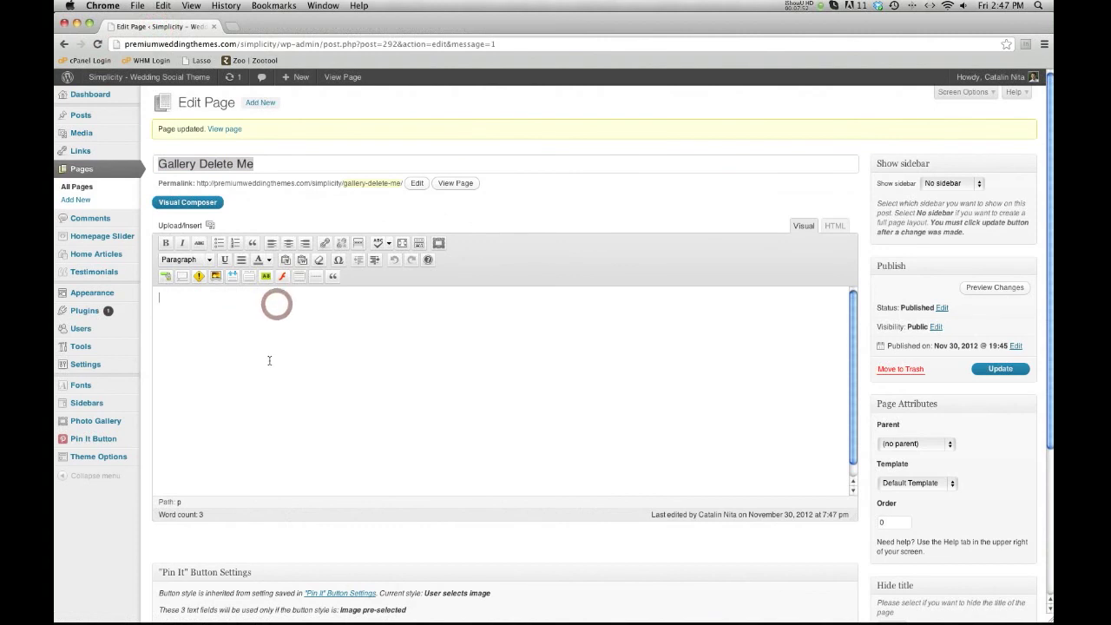
click(436, 244)
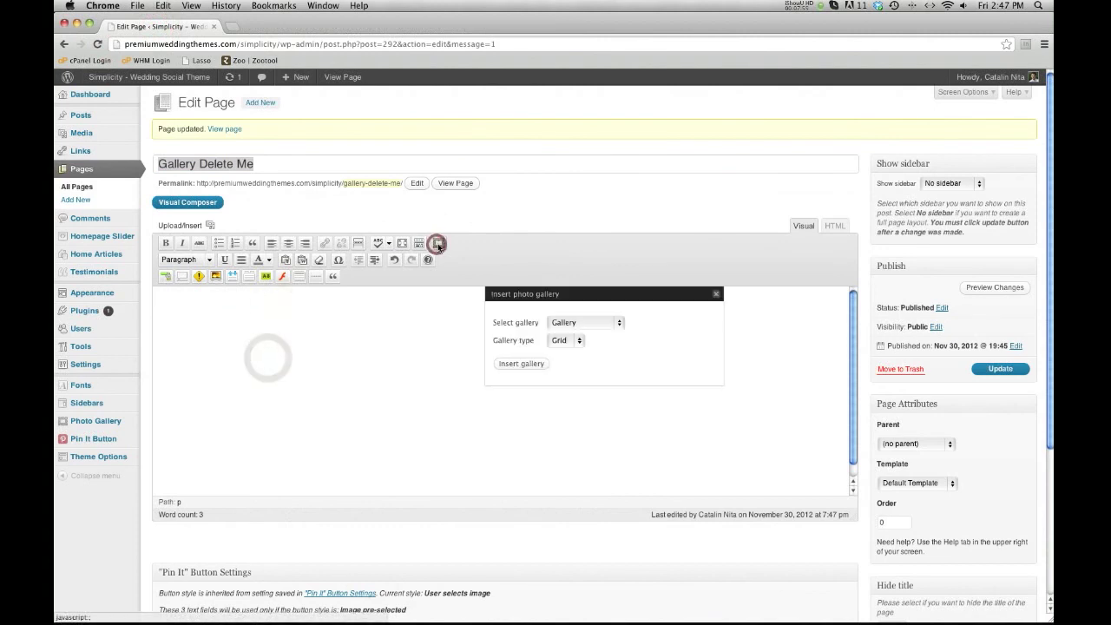
click(572, 341)
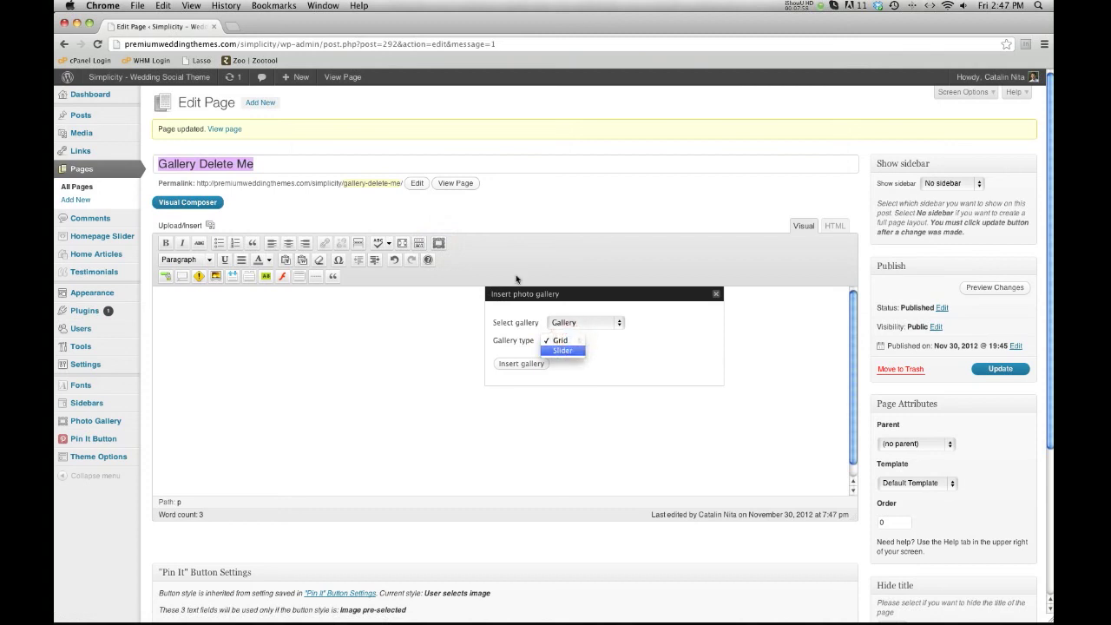
key(Return)
click(516, 364)
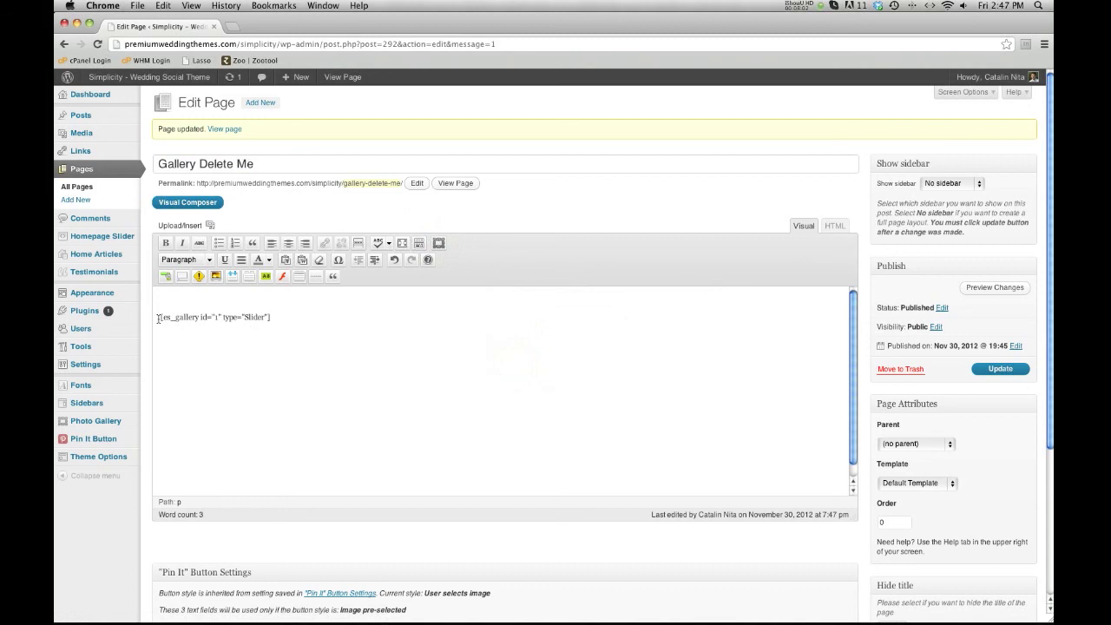
key(BackSpace)
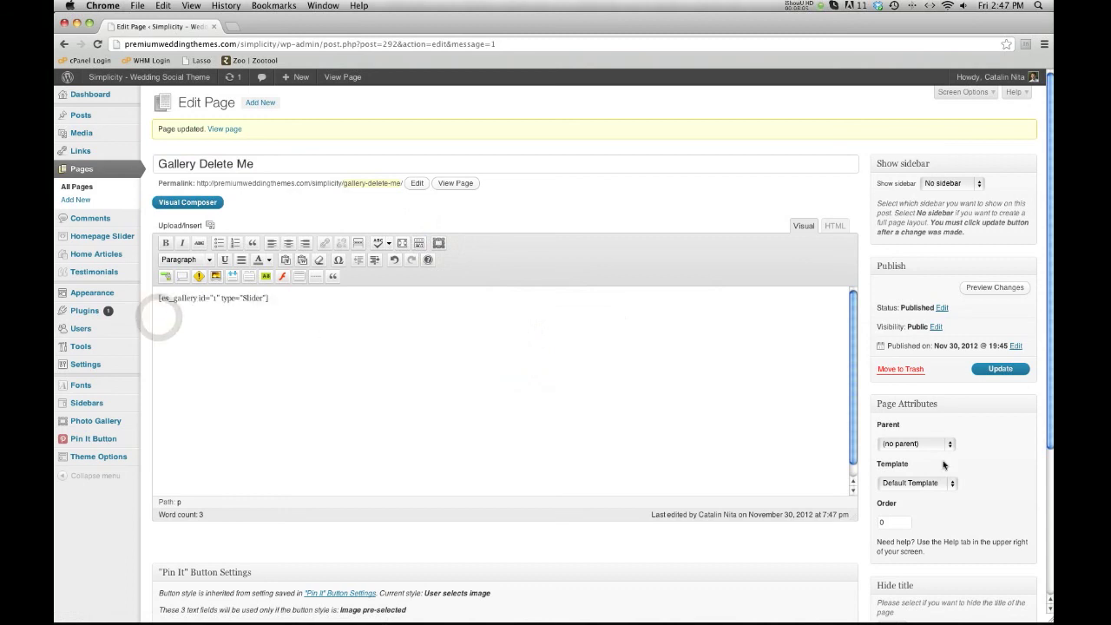
click(982, 372)
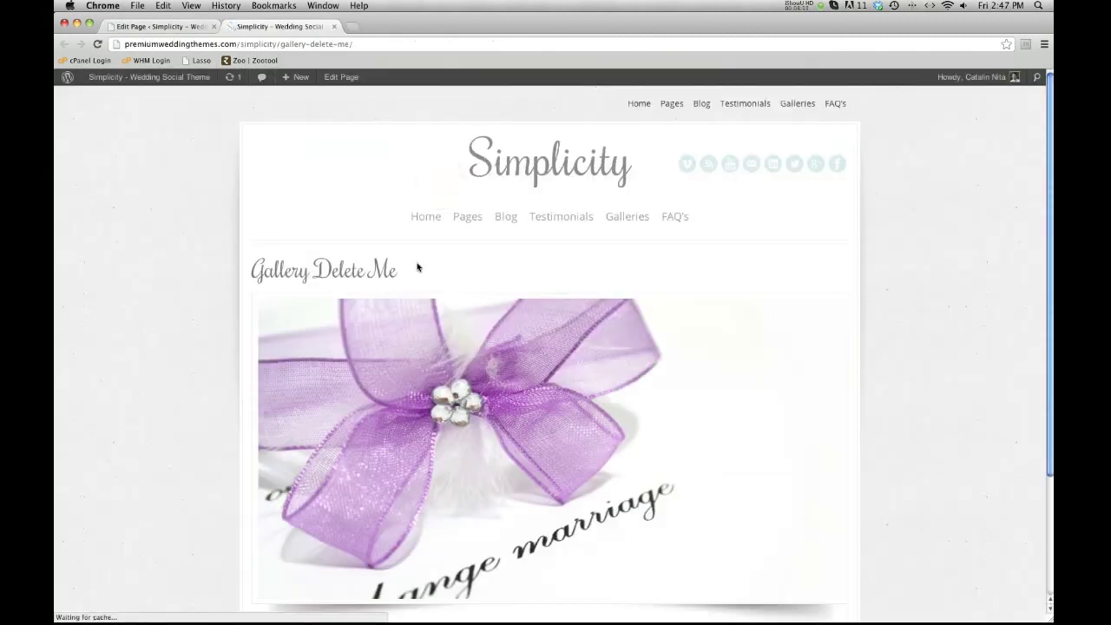
- Scroll the live page to check the large slideshow image, then return to the editor
scroll(353, 472, down, 3)
scroll(451, 245, up, 3)
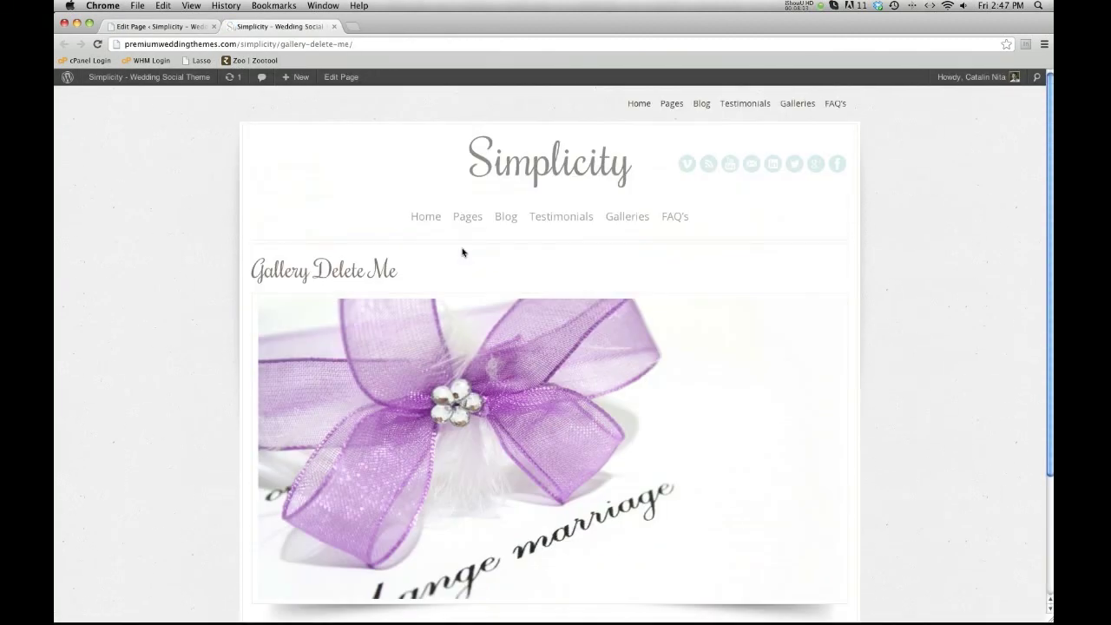
click(179, 32)
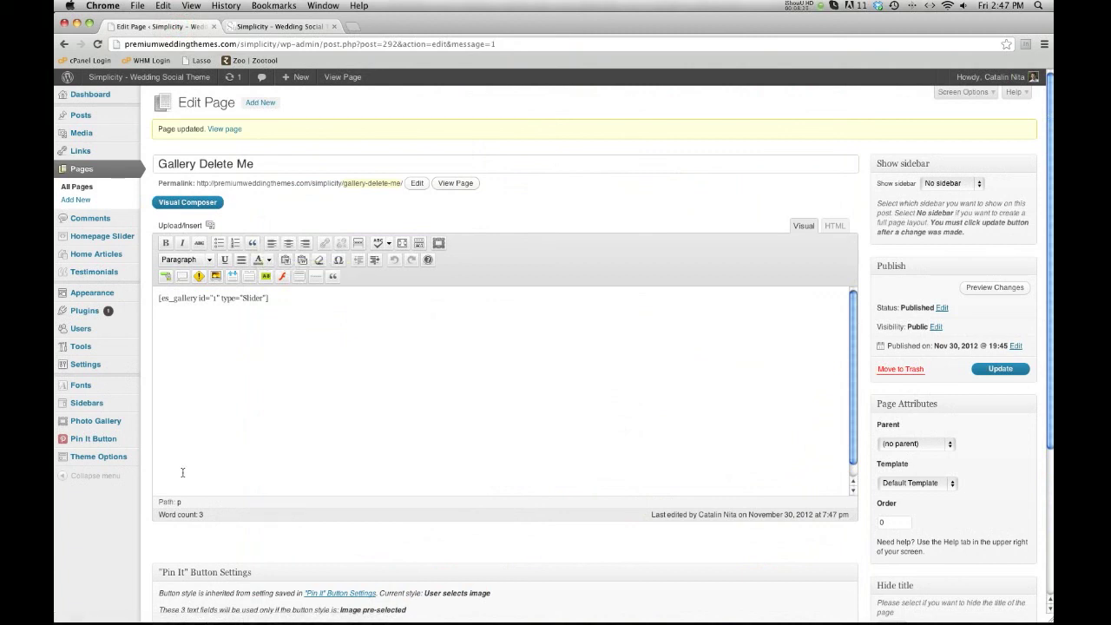
- Confirm the Default album's Gallery has id 1 in its address, then reopen 'Gallery Delete Me' from Pages
click(97, 420)
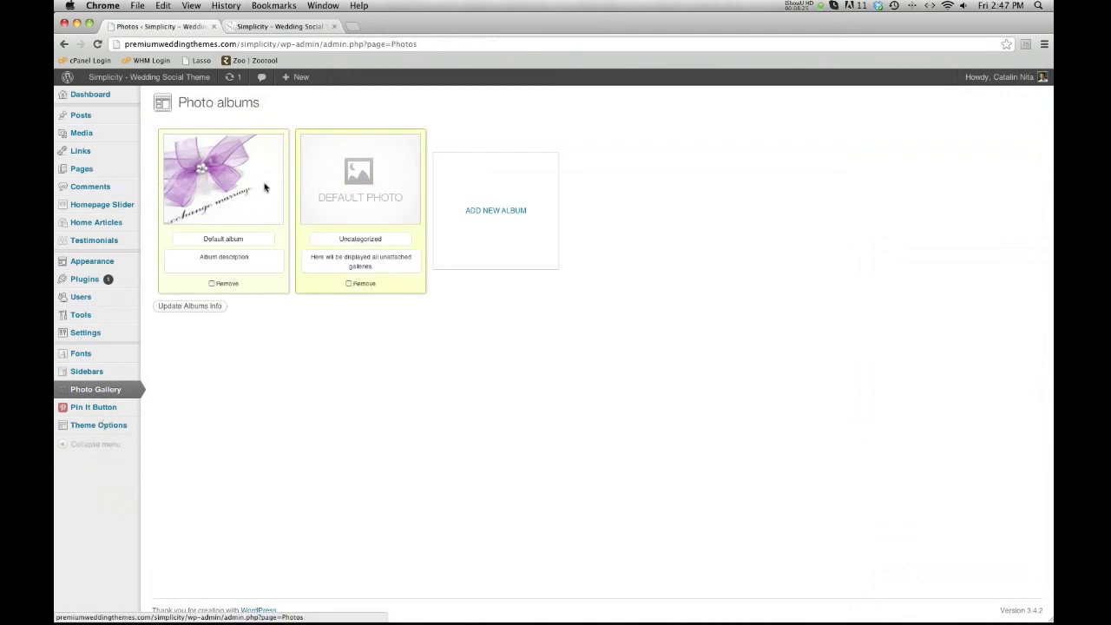
click(174, 191)
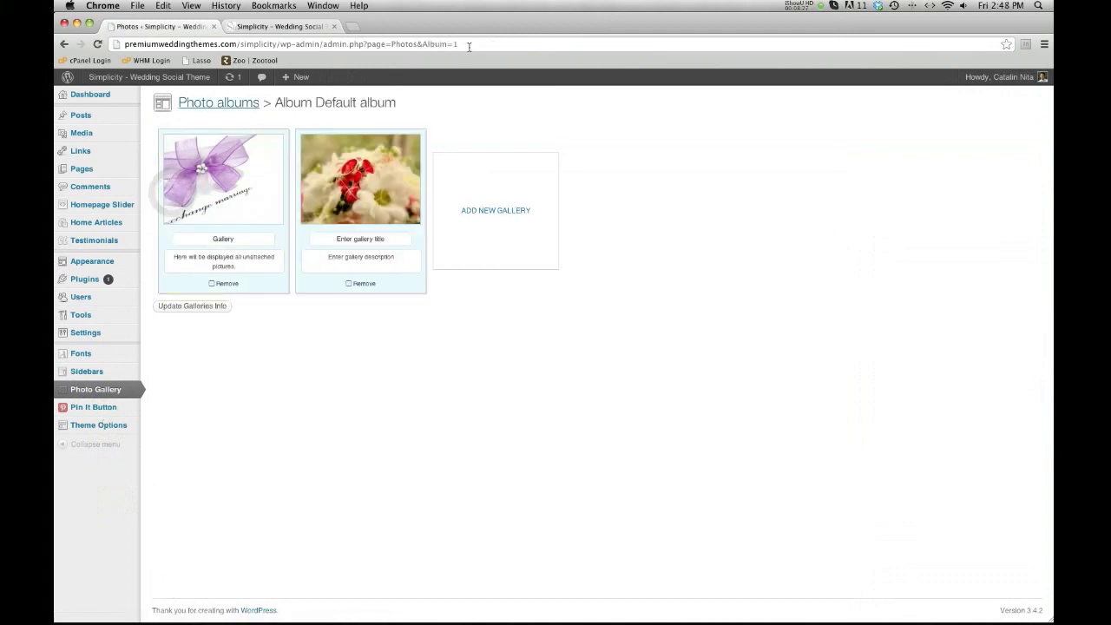
click(274, 152)
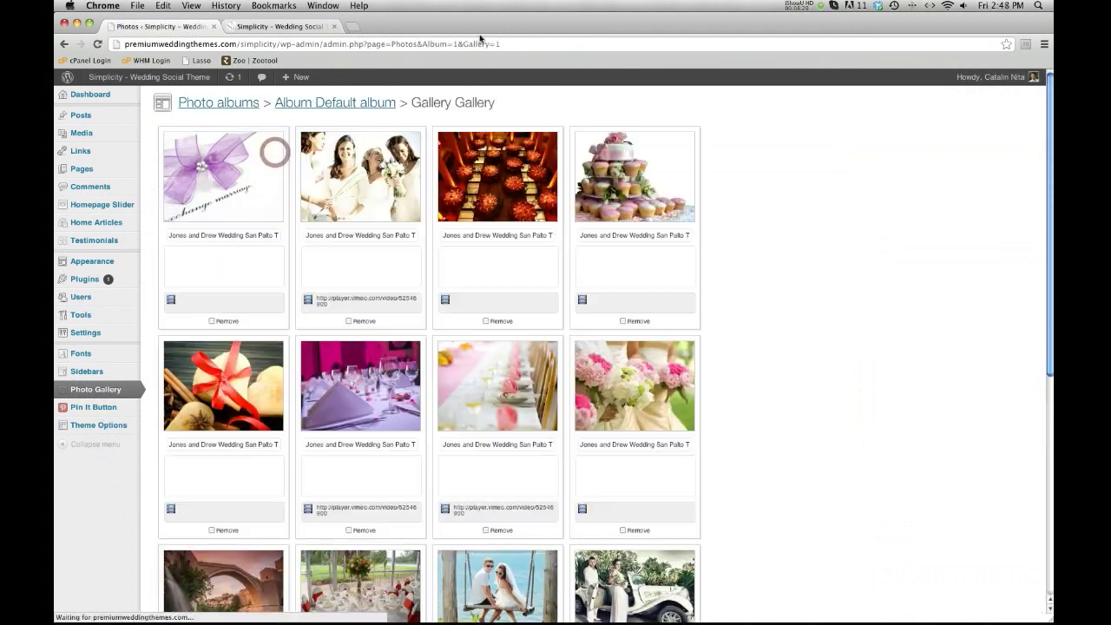
click(495, 43)
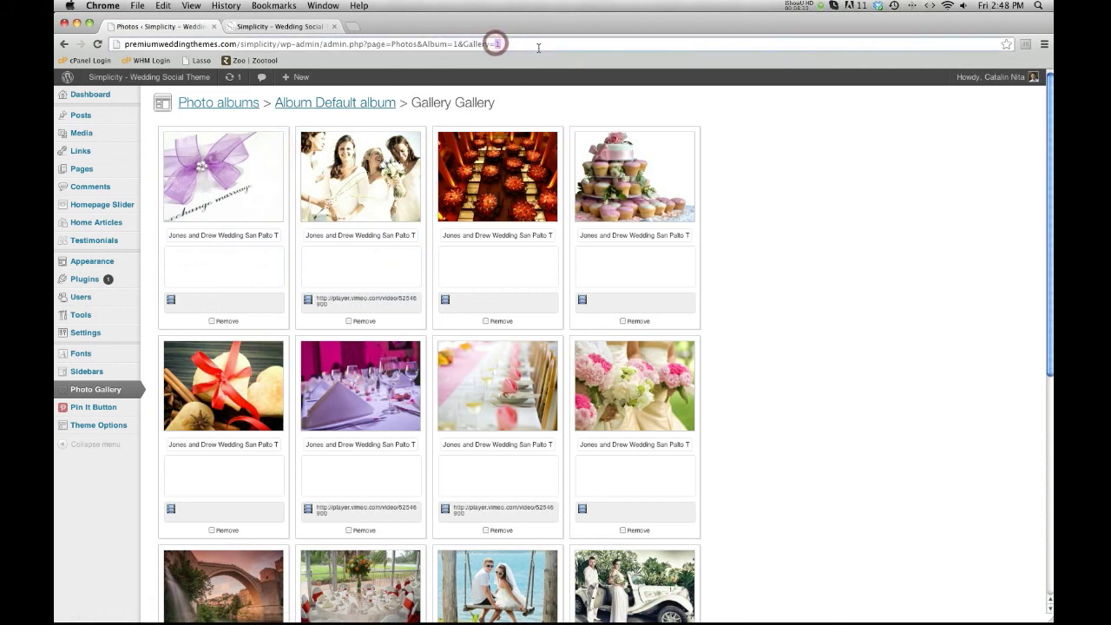
click(764, 235)
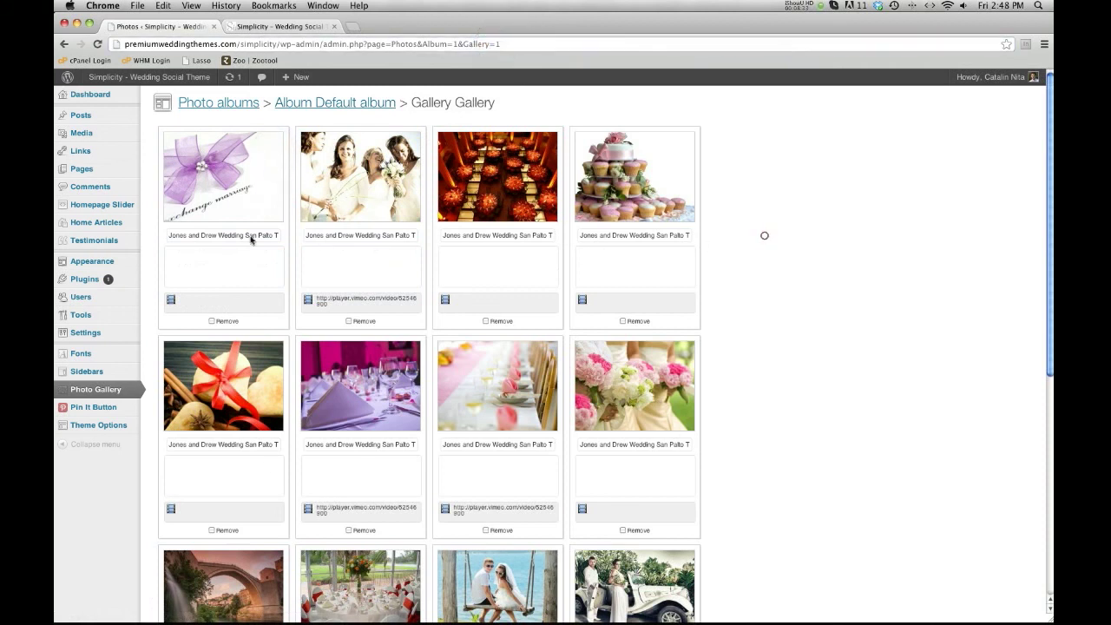
click(82, 169)
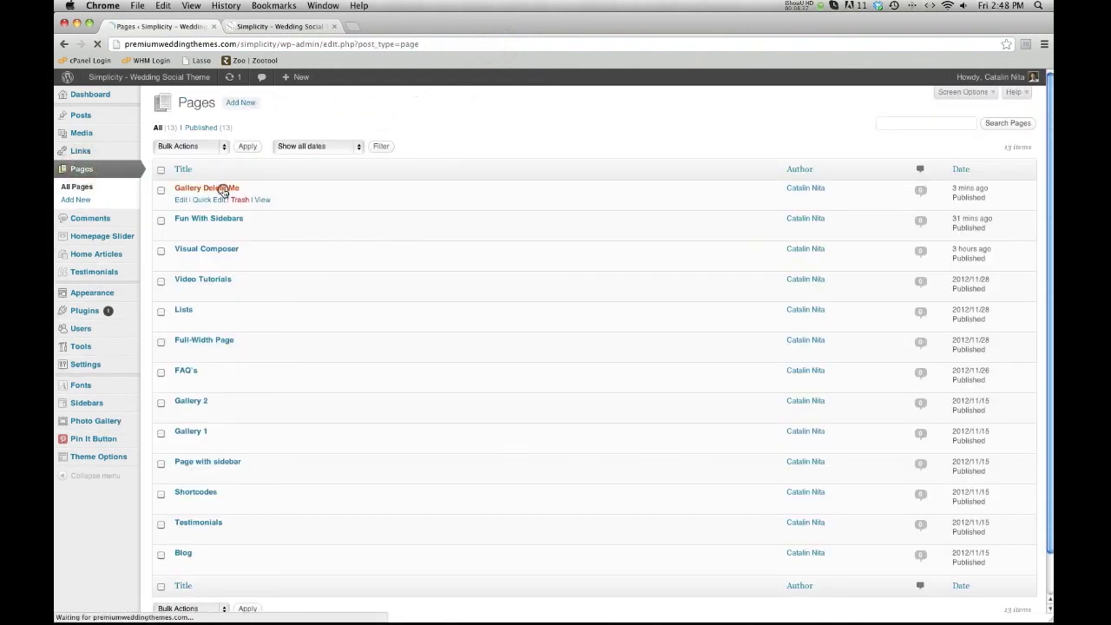
click(218, 188)
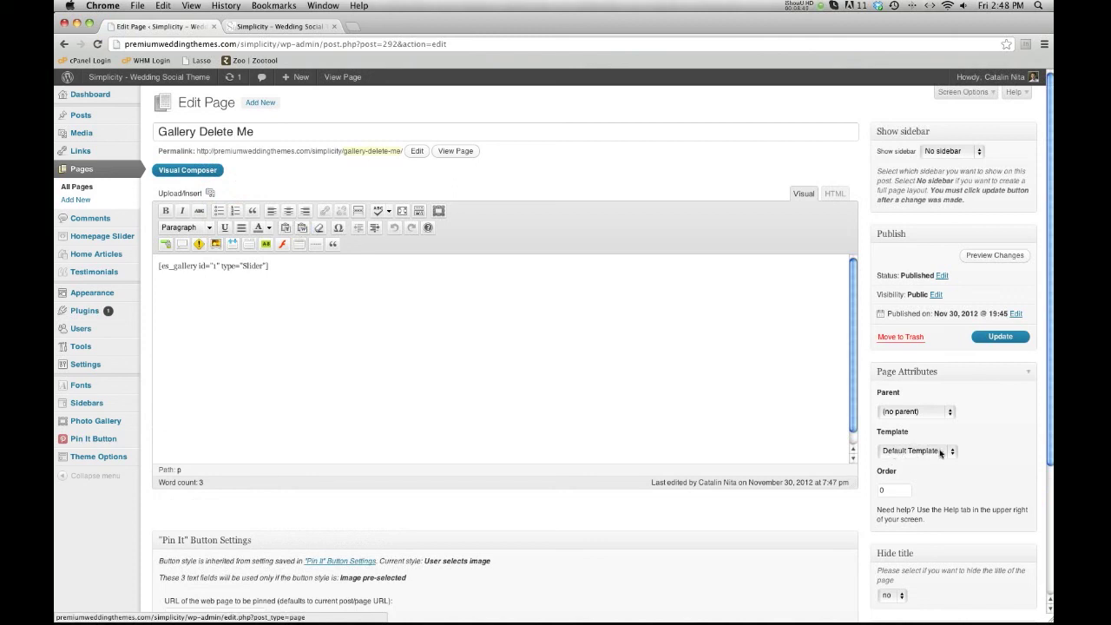
- Insert a second Gallery shortcode in Grid layout below the Slider one and select its id value
click(438, 212)
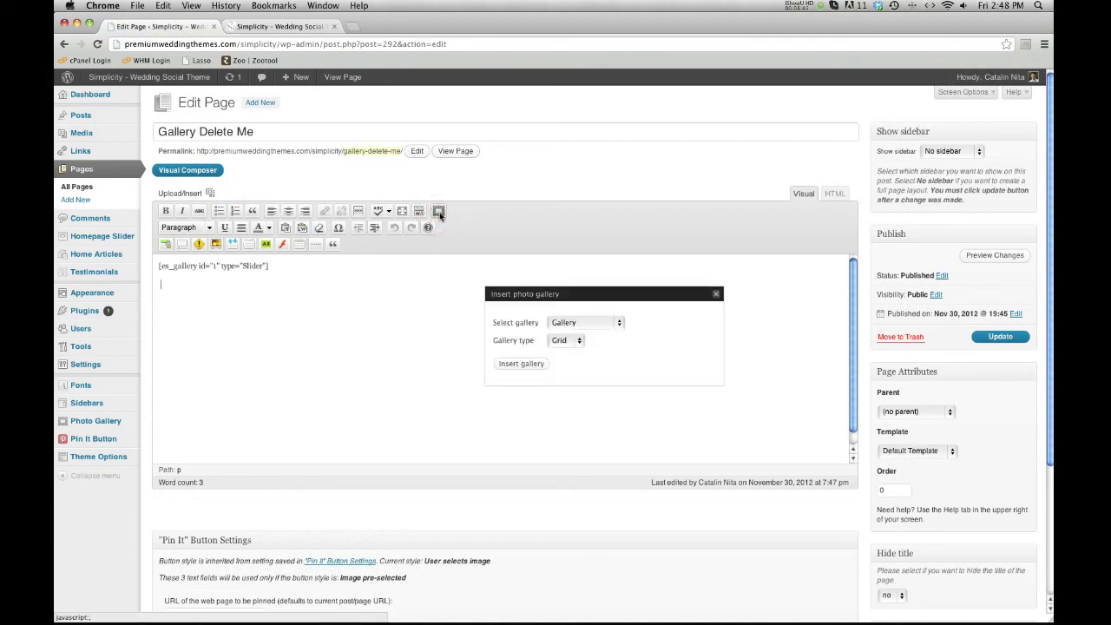
click(573, 325)
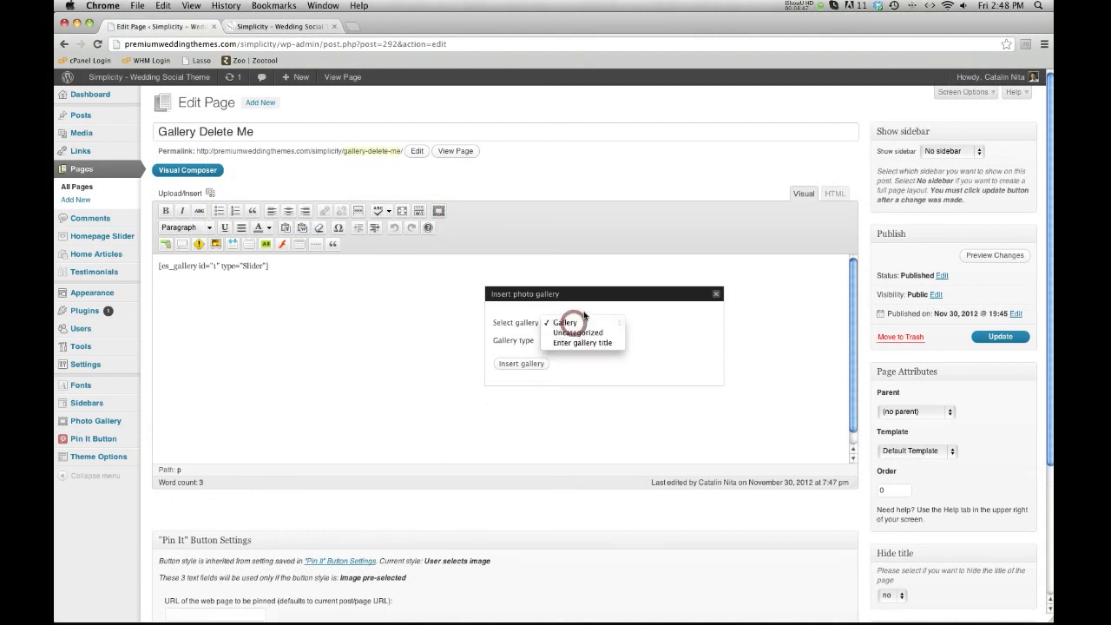
click(572, 323)
click(575, 342)
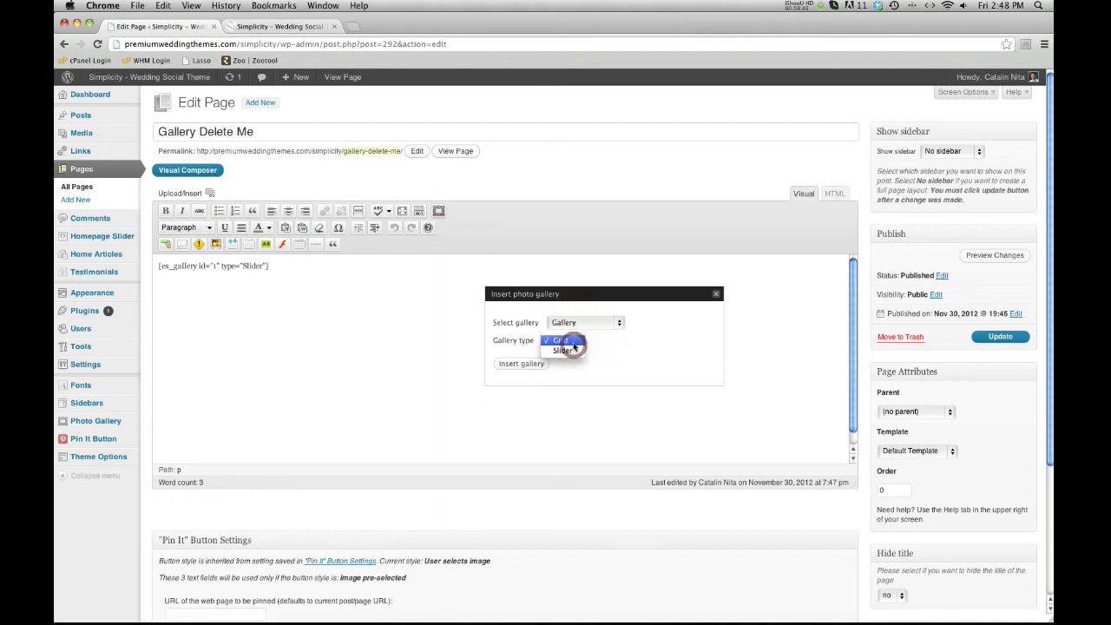
click(564, 343)
click(512, 365)
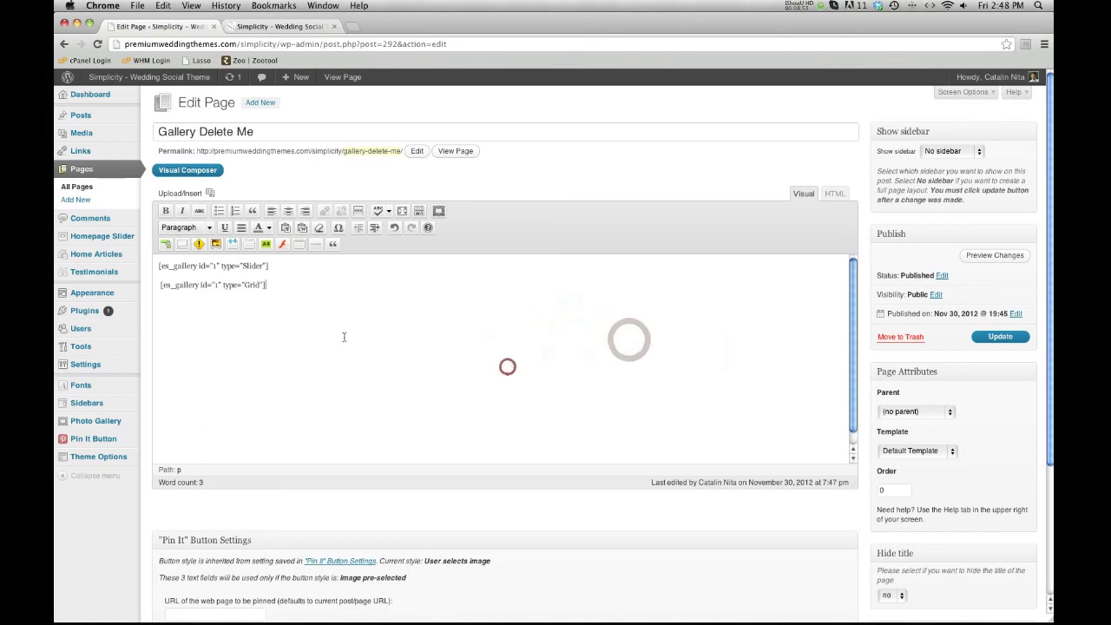
click(217, 290)
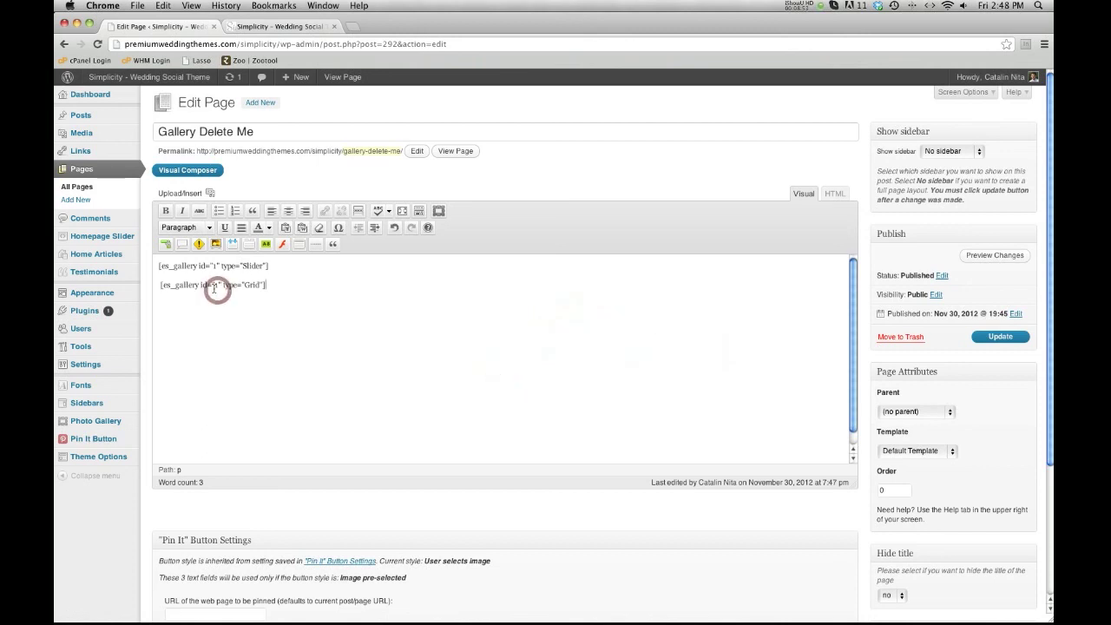
double_click(215, 286)
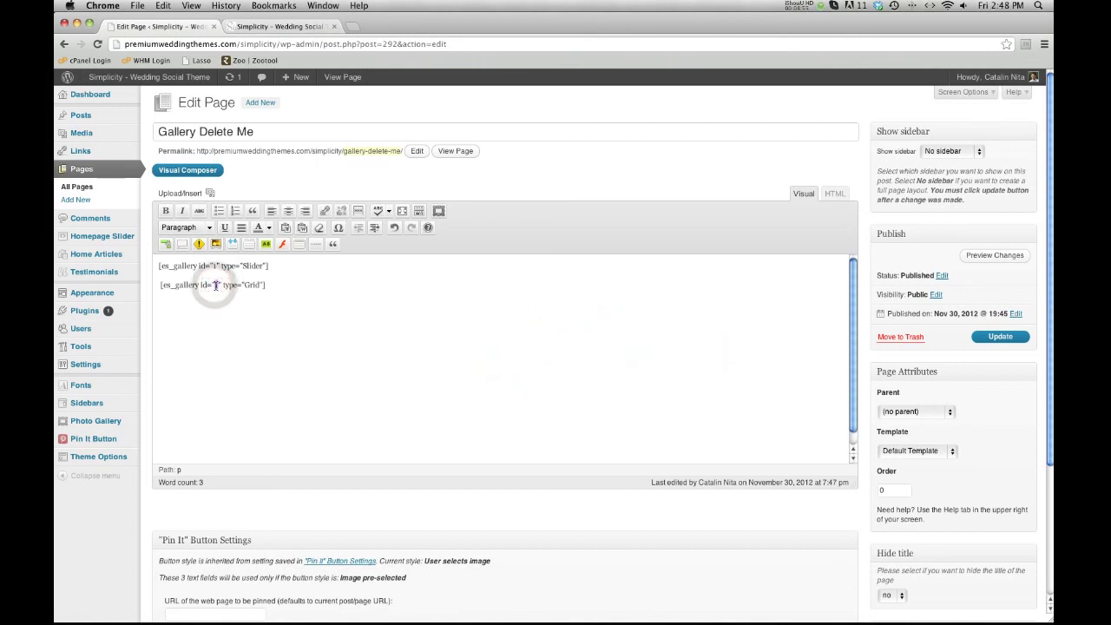